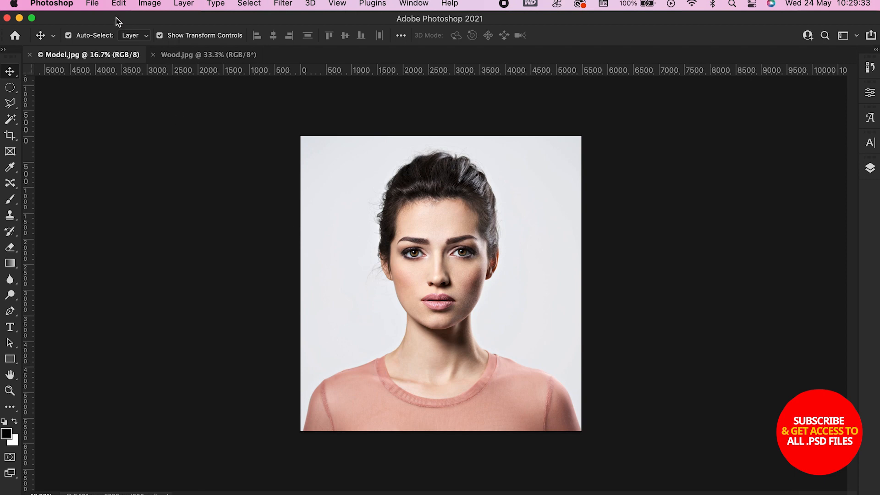
- Create a new blank document 1920 pixels wide and 1080 pixels high
{"action": "left_click", "coordinate": [92, 4]}
{"action": "left_click", "coordinate": [106, 18]}
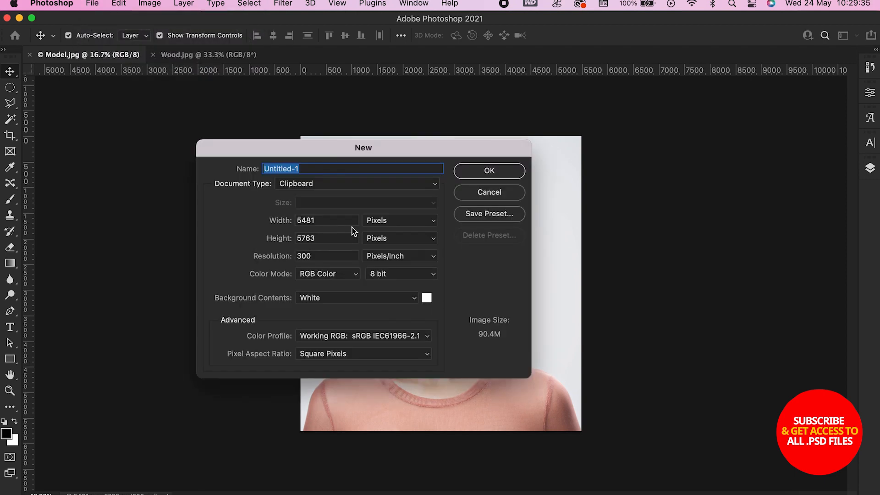
{"action": "double_click", "coordinate": [315, 220]}
{"action": "type", "text": "1920"}
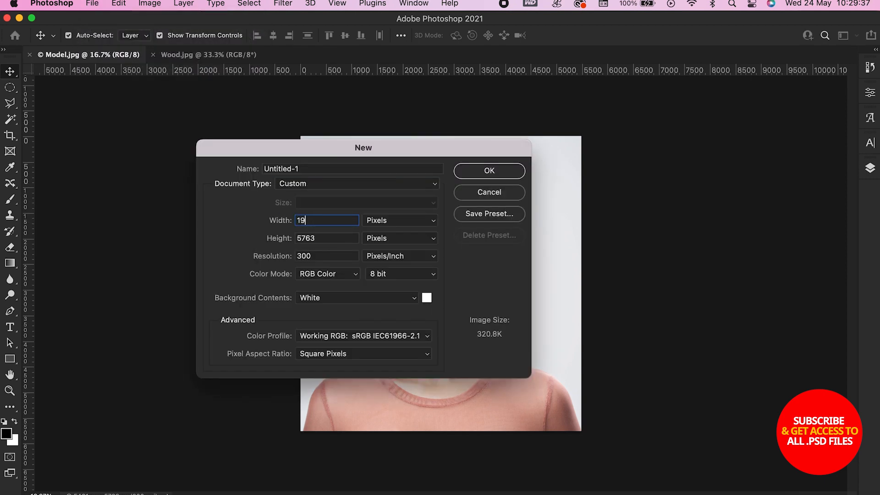
{"action": "key", "text": "Tab"}
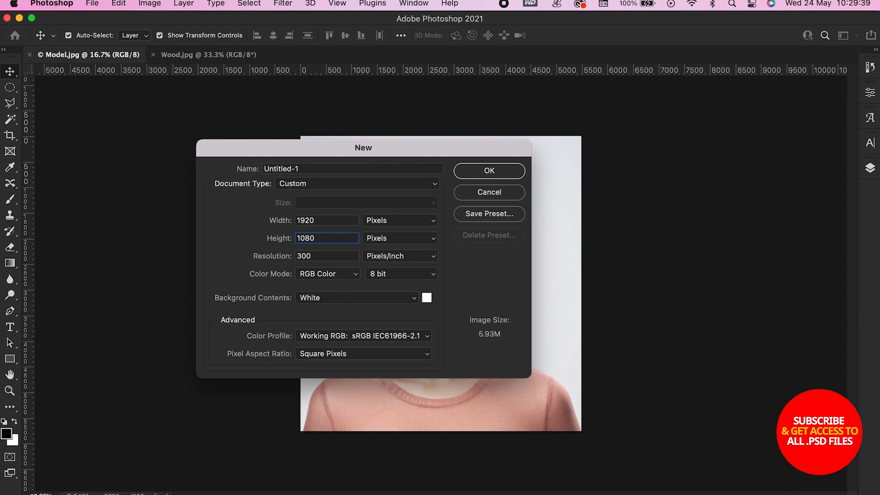
{"action": "key", "text": "Return"}
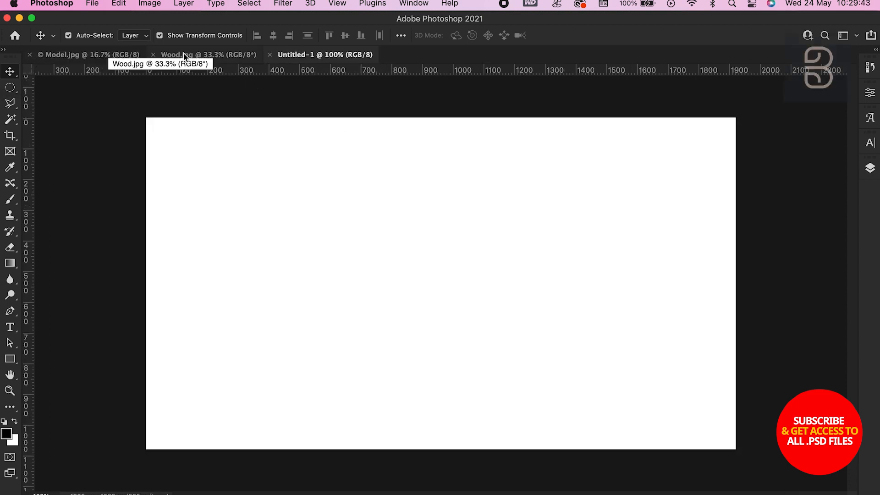
- Bring the portrait from Model.jpg into the new document and scale it proportionally to 20%
{"action": "left_click", "coordinate": [73, 58]}
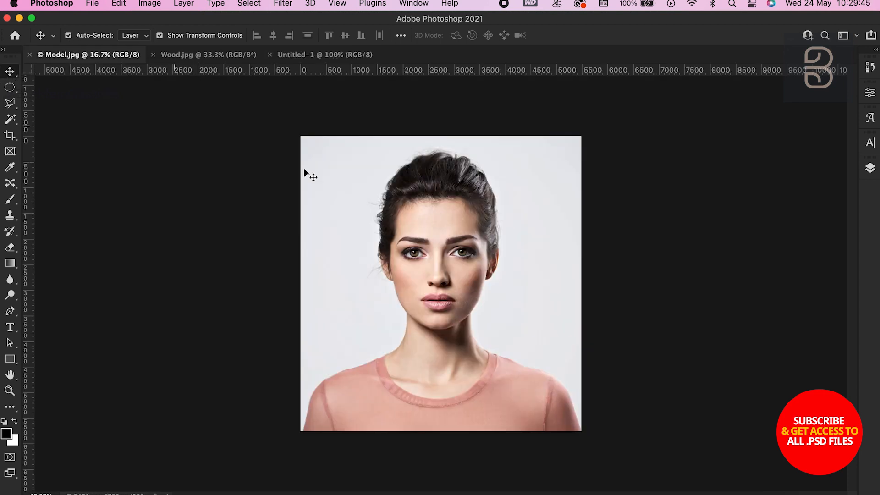
{"action": "left_click_drag", "start_coordinate": [417, 202], "coordinate": [434, 241]}
{"action": "key", "text": "super+t"}
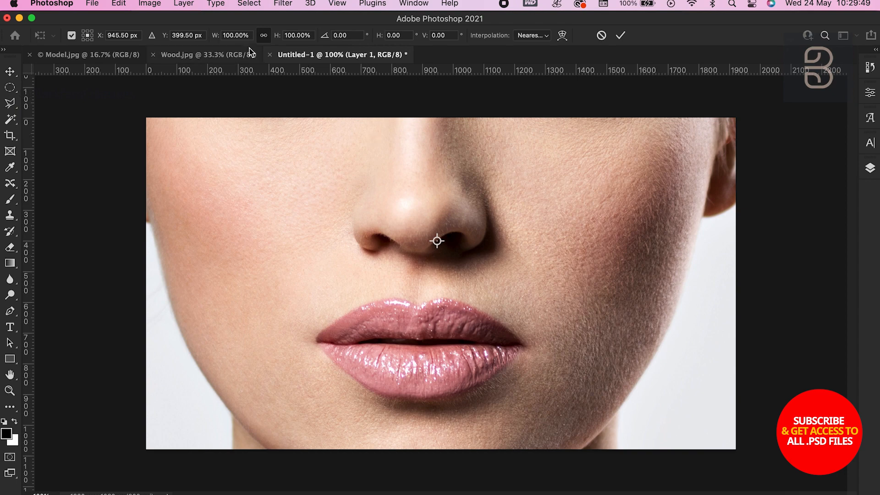
{"action": "double_click", "coordinate": [232, 35]}
{"action": "type", "text": "20"}
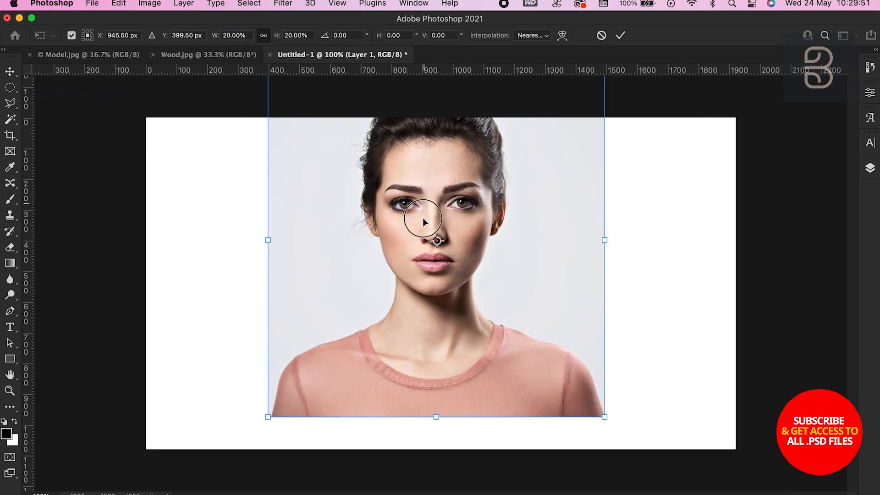
- Reposition the portrait and enlarge it proportionally so the head fills most of the canvas height, with its upper edge just inside the canvas
{"action": "left_click_drag", "start_coordinate": [423, 221], "coordinate": [421, 244]}
{"action": "left_click_drag", "start_coordinate": [435, 442], "coordinate": [445, 494]}
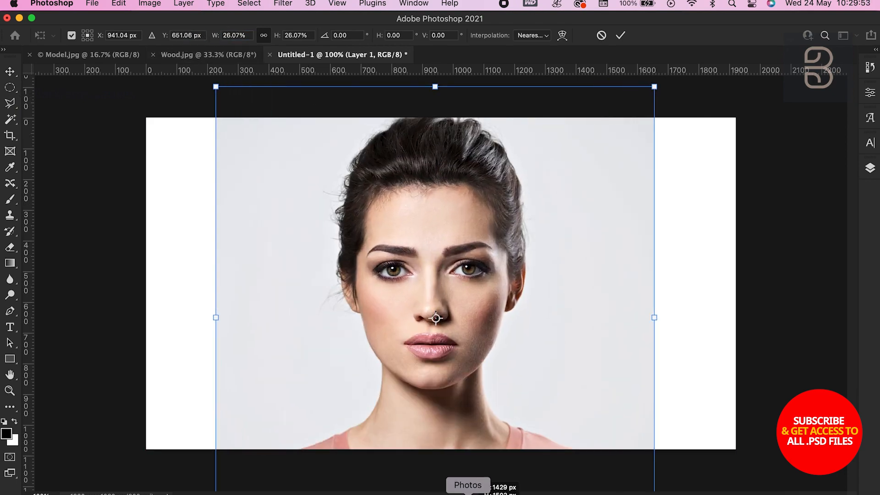
{"action": "left_click_drag", "start_coordinate": [435, 87], "coordinate": [436, 123]}
{"action": "key", "text": "Return"}
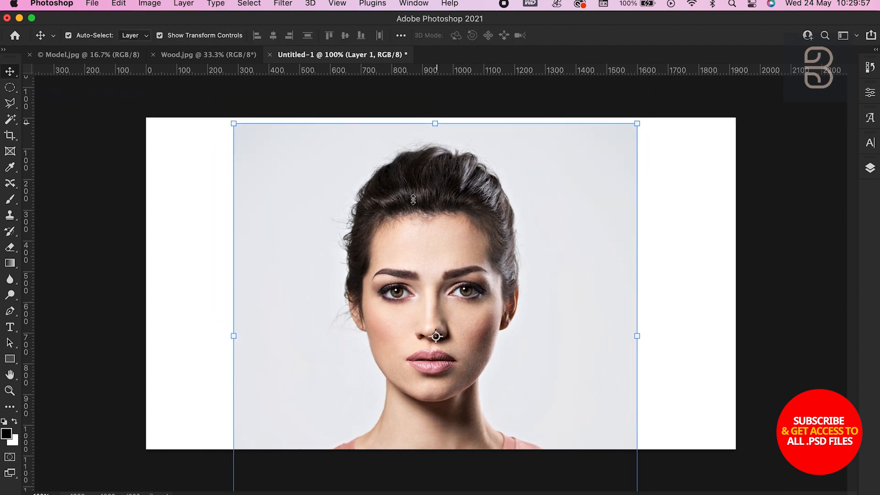
- Select the woman in the portrait layer with the Subject command and activate the Elliptical Marquee tool
{"action": "left_click", "coordinate": [249, 4]}
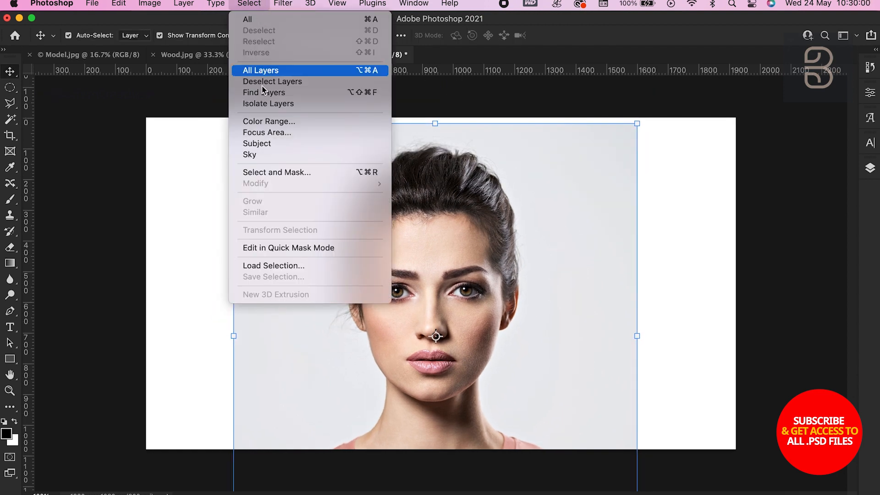
{"action": "left_click", "coordinate": [257, 143]}
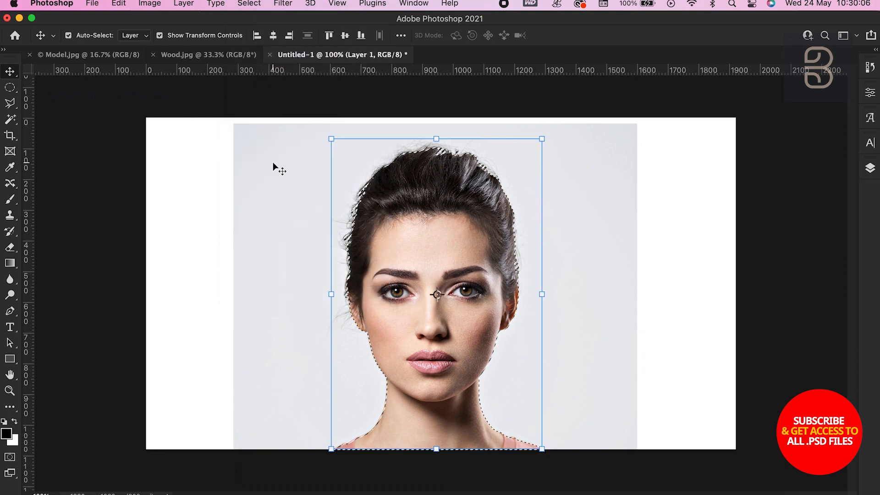
{"action": "right_click", "coordinate": [414, 252]}
{"action": "left_click", "coordinate": [373, 190]}
{"action": "key", "text": "m"}
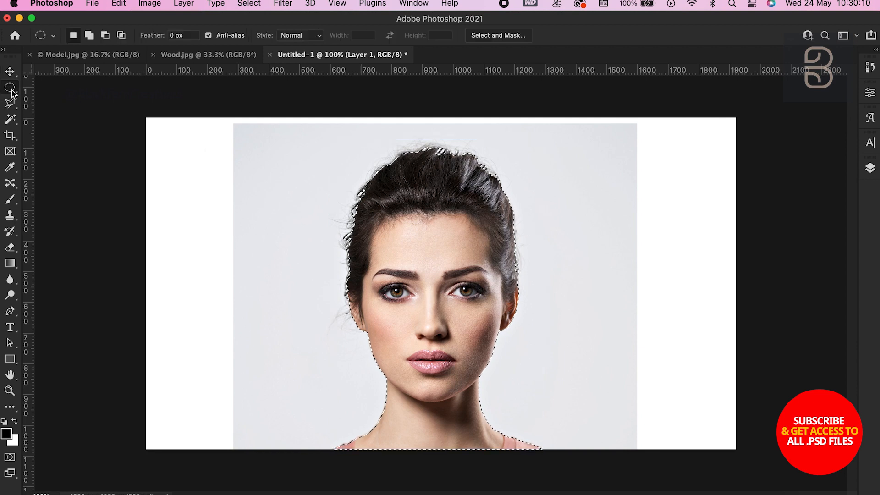
- Copy the selected woman to a new layer and hide Layer 1 with the original portrait
{"action": "right_click", "coordinate": [448, 181]}
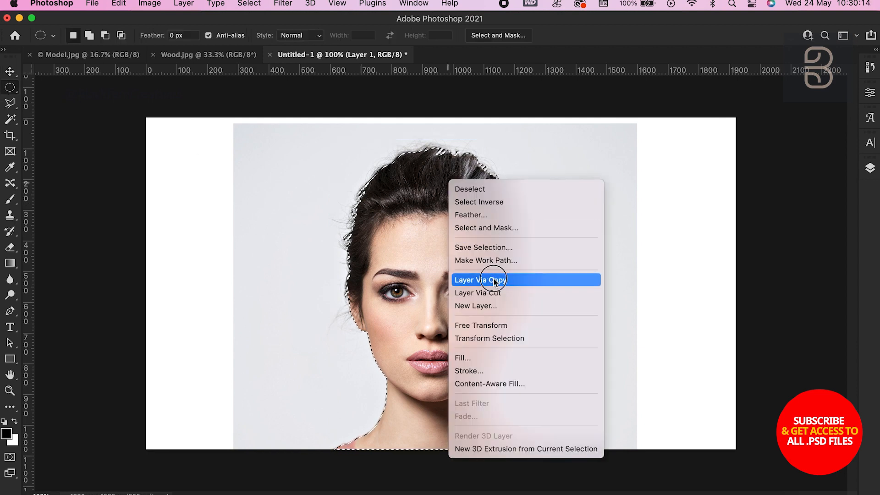
{"action": "left_click", "coordinate": [494, 281]}
{"action": "left_click", "coordinate": [870, 168]}
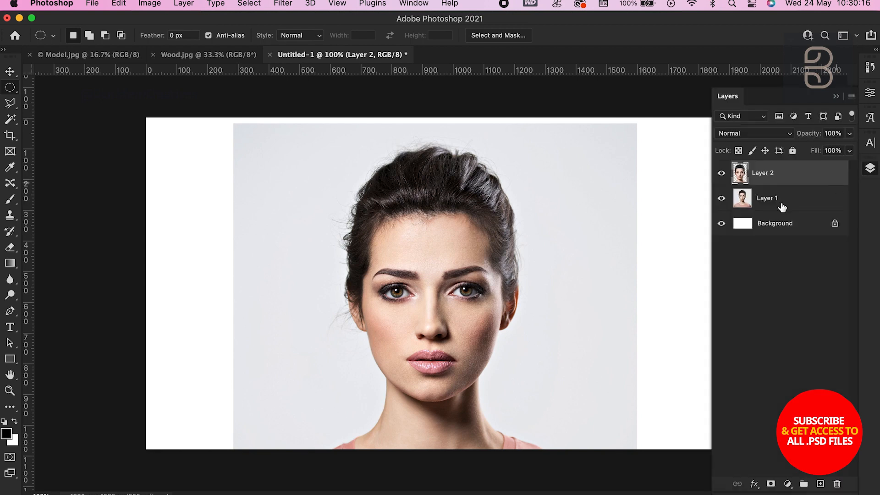
{"action": "left_click", "coordinate": [721, 199]}
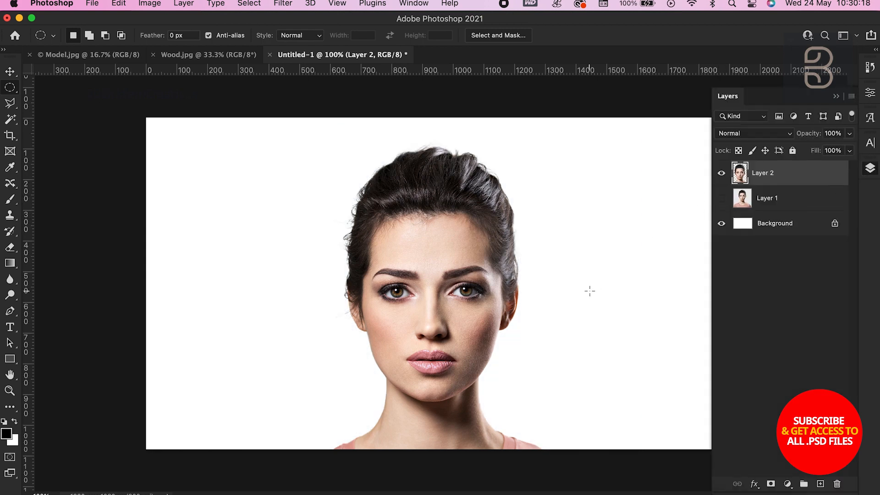
- Start a Polygonal Lasso outline beside the neck, below the jaw, on the cut-out layer
{"action": "key", "text": "super+plus"}
{"action": "scroll", "coordinate": [590, 291], "scroll_direction": "down", "scroll_amount": 5}
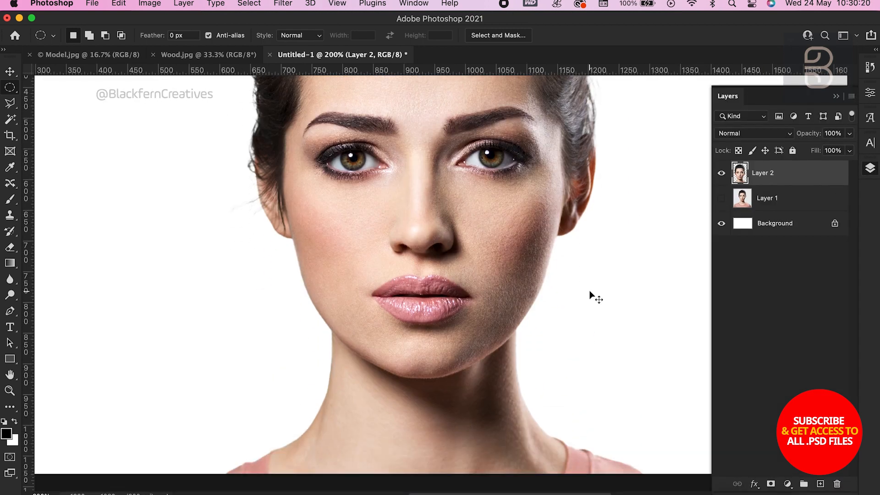
{"action": "key", "text": "super+plus"}
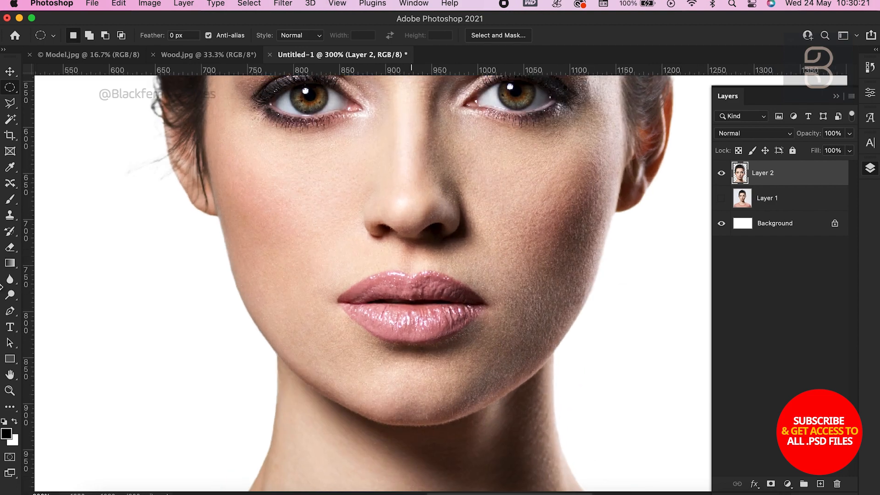
{"action": "left_click", "coordinate": [9, 408]}
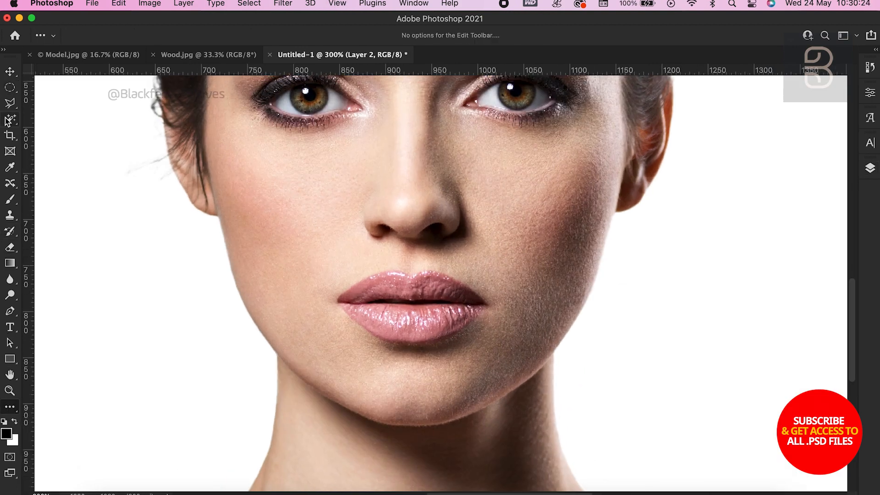
{"action": "key", "text": "l"}
{"action": "left_click", "coordinate": [230, 406]}
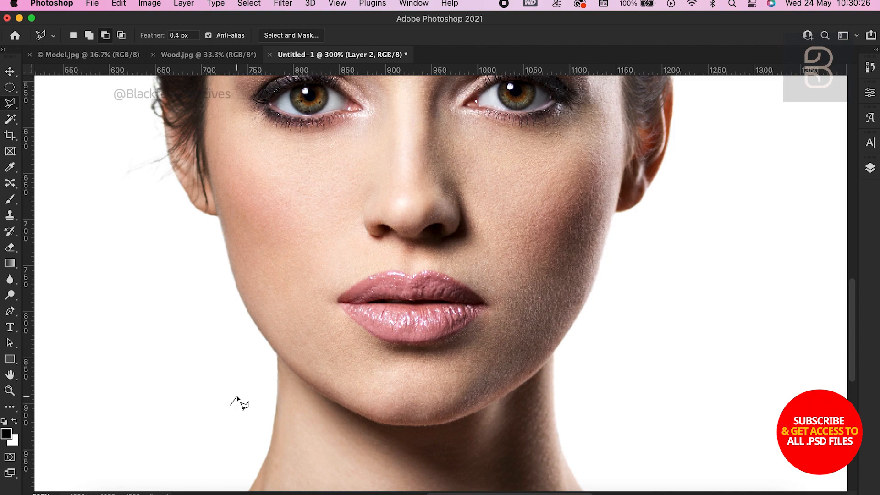
{"action": "scroll", "coordinate": [237, 398], "scroll_direction": "up", "scroll_amount": 3}
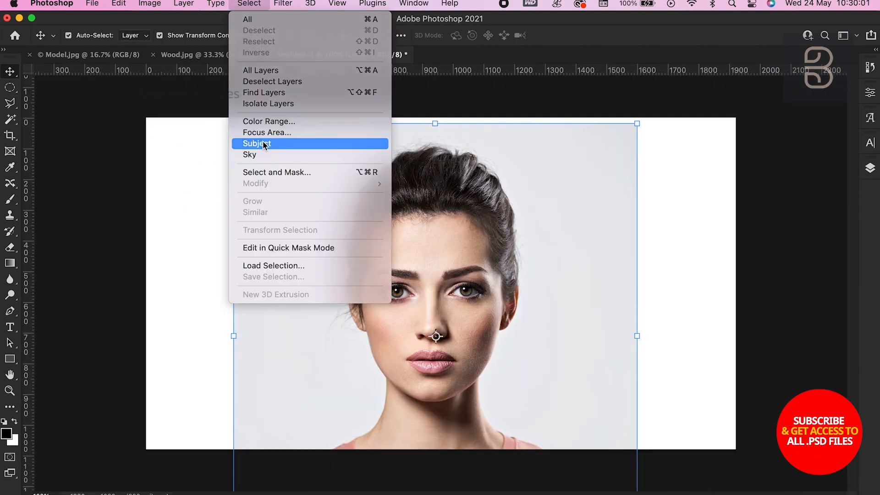
- Run the Subject selection on the portrait in Layer 1 and switch to the Elliptical Marquee tool
{"action": "left_click", "coordinate": [256, 141]}
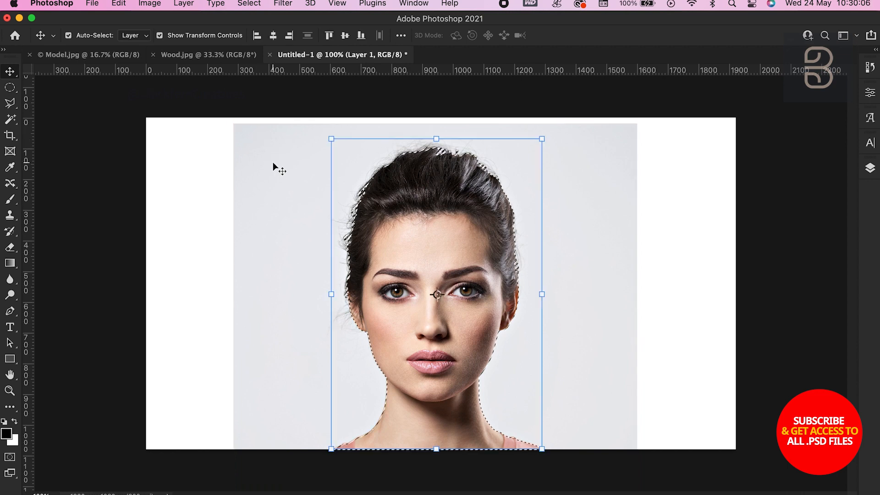
{"action": "right_click", "coordinate": [410, 249]}
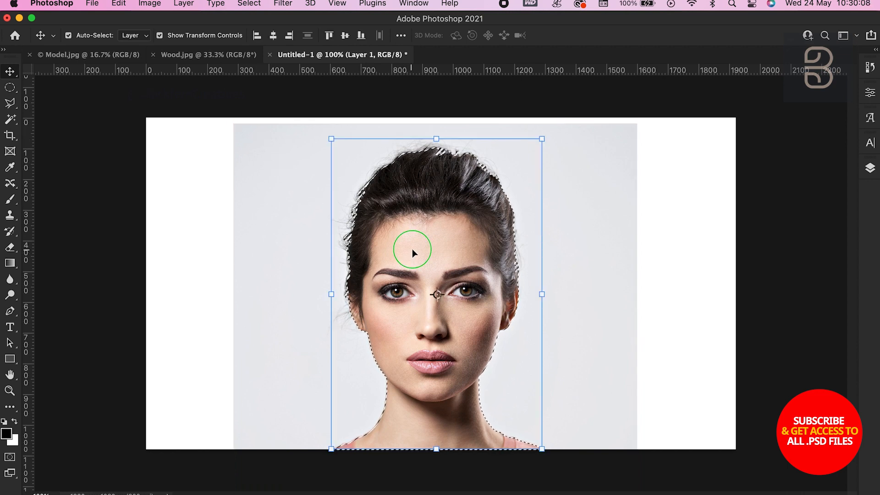
{"action": "left_click", "coordinate": [373, 191]}
{"action": "left_click", "coordinate": [6, 88]}
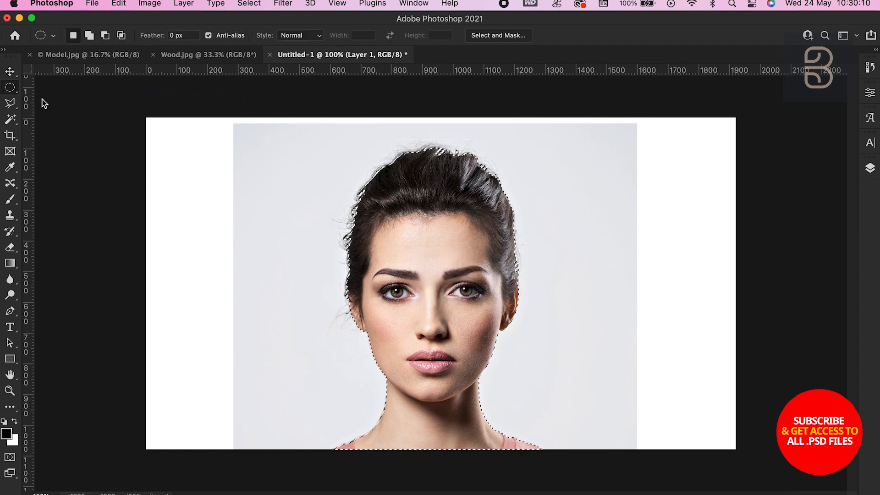
- Duplicate the selected woman onto her own layer via copy and turn off the original portrait in Layer 1
{"action": "right_click", "coordinate": [448, 181]}
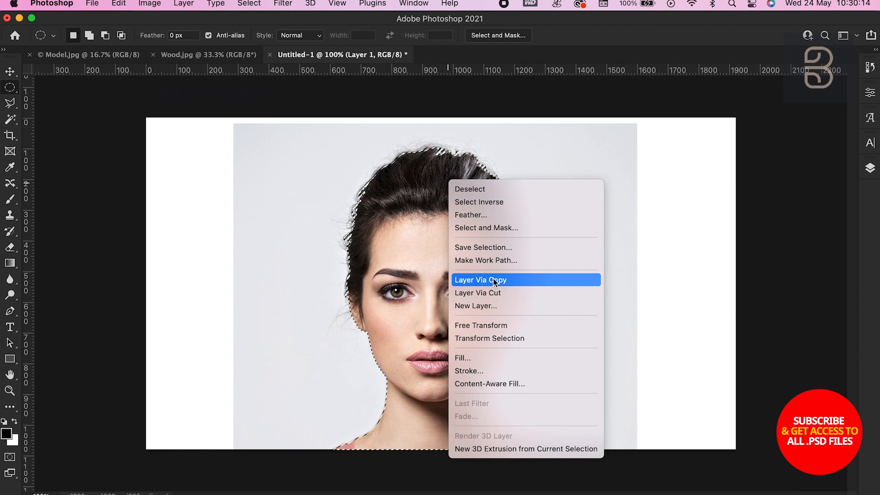
{"action": "left_click", "coordinate": [494, 282]}
{"action": "left_click", "coordinate": [870, 168]}
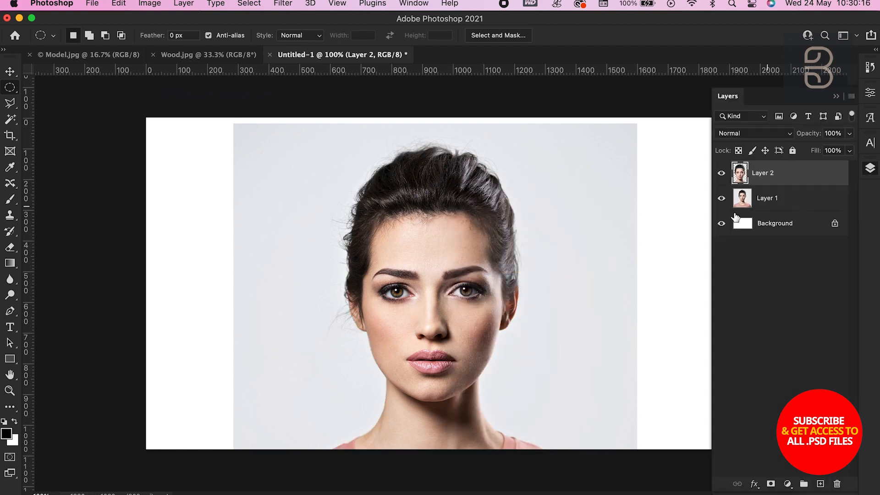
{"action": "left_click", "coordinate": [720, 199]}
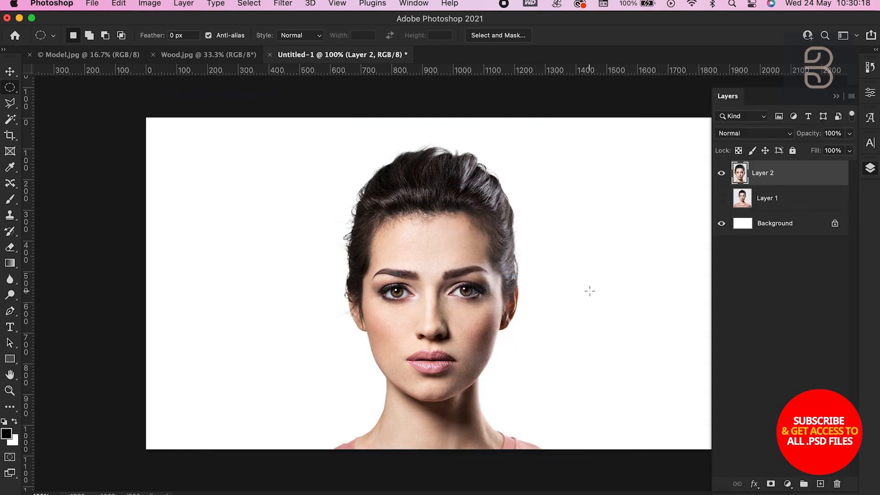
- Copy the lassoed head, cut along the jawline, to a new layer and hide Layer 2
{"action": "key", "text": "super+plus"}
{"action": "scroll", "coordinate": [589, 290], "scroll_direction": "down", "scroll_amount": 3}
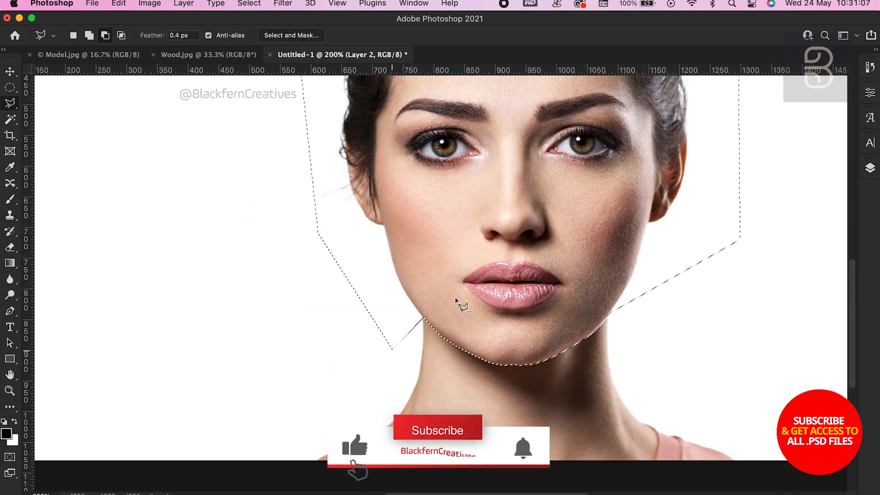
{"action": "right_click", "coordinate": [523, 275]}
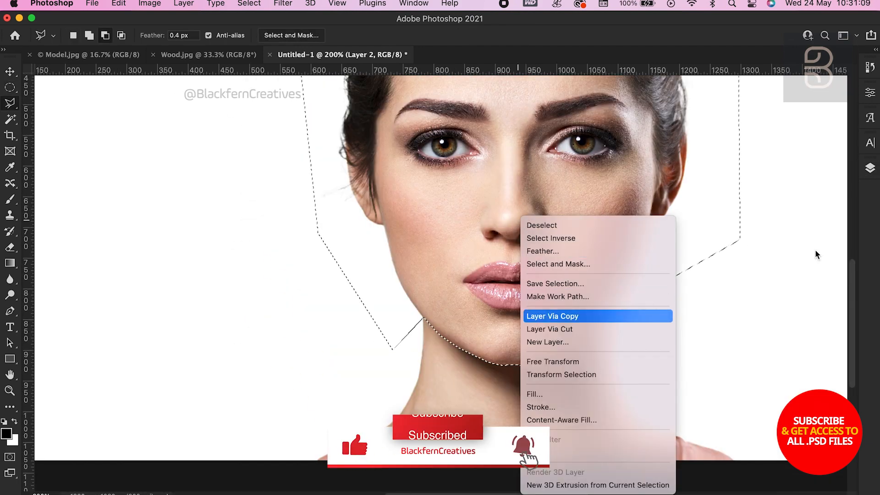
{"action": "key", "text": "Return"}
{"action": "left_click", "coordinate": [870, 168]}
{"action": "left_click", "coordinate": [722, 198]}
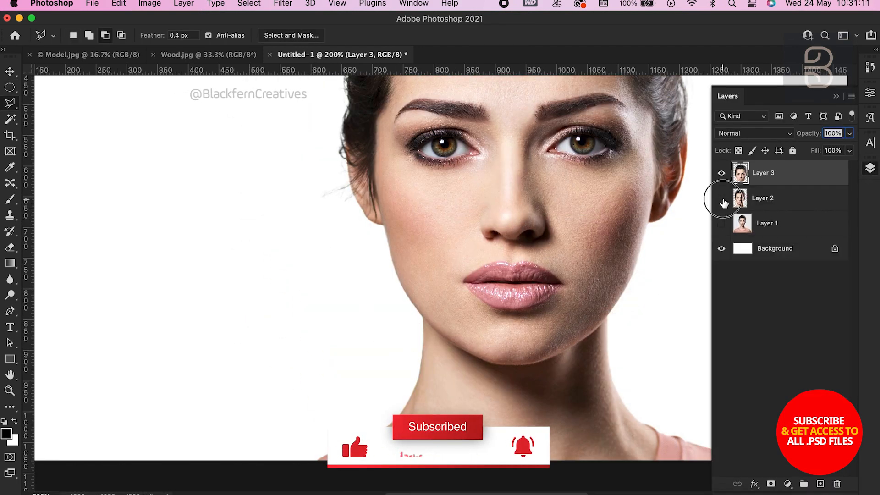
{"action": "key", "text": "super+minus"}
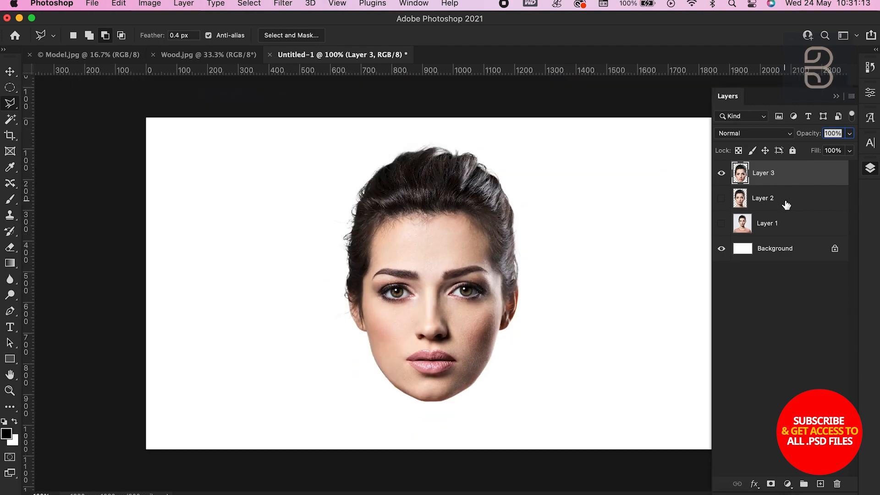
- Delete Layer 2 and Layer 1, keeping the head layer and the background
{"action": "left_click", "coordinate": [787, 205]}
{"action": "key", "text": "BackSpace"}
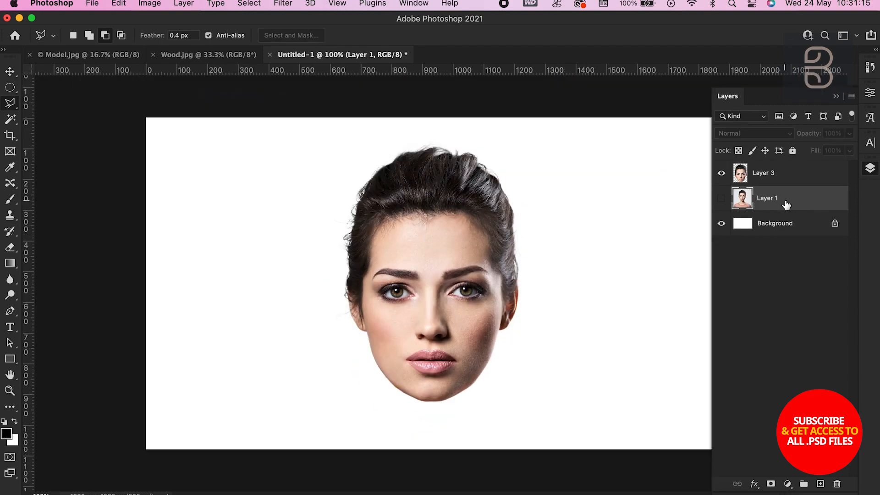
{"action": "key", "text": "BackSpace"}
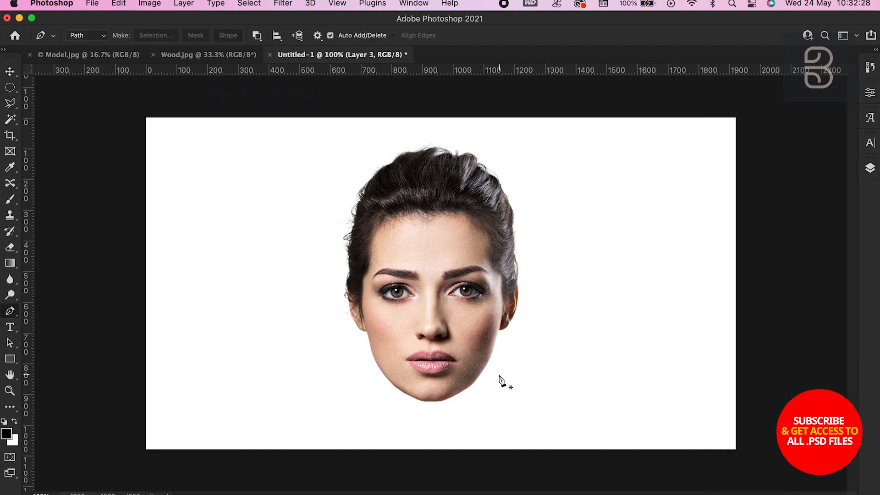
- Draw a closed Pen path around the lower face, with a curved edge crossing between nose and lips and extending beyond the cheeks
{"action": "left_click", "coordinate": [343, 332]}
{"action": "left_click_drag", "start_coordinate": [530, 329], "coordinate": [611, 298]}
{"action": "left_click_drag", "start_coordinate": [595, 350], "coordinate": [564, 393]}
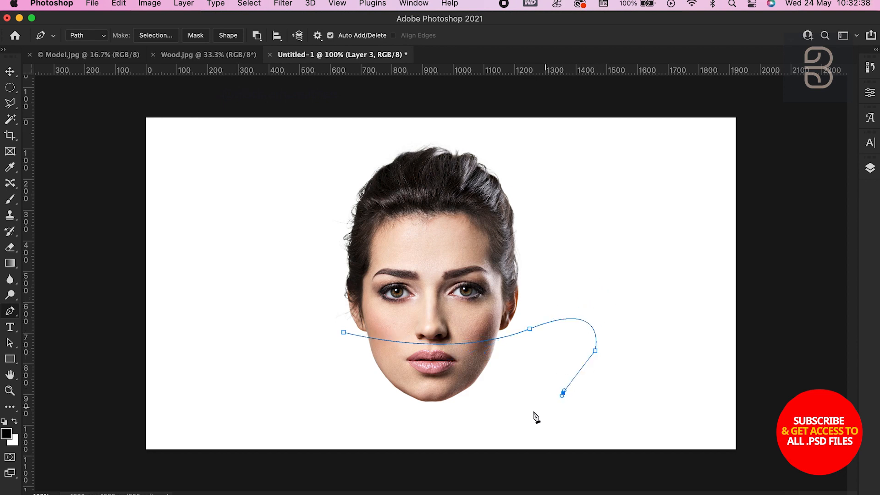
{"action": "left_click_drag", "start_coordinate": [511, 415], "coordinate": [506, 417]}
{"action": "left_click_drag", "start_coordinate": [399, 420], "coordinate": [382, 419]}
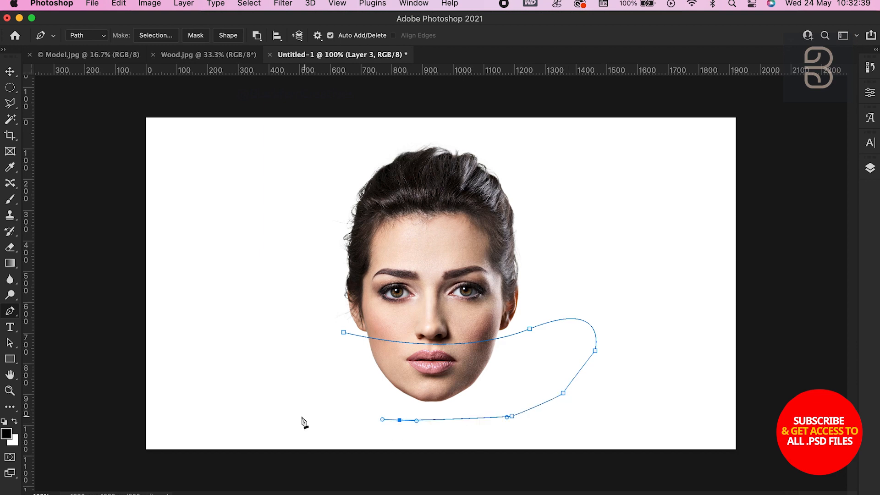
{"action": "left_click", "coordinate": [344, 333]}
- Convert the lower-face path into a new anti-aliased selection with a feather radius of 0 pixels
{"action": "right_click", "coordinate": [467, 367]}
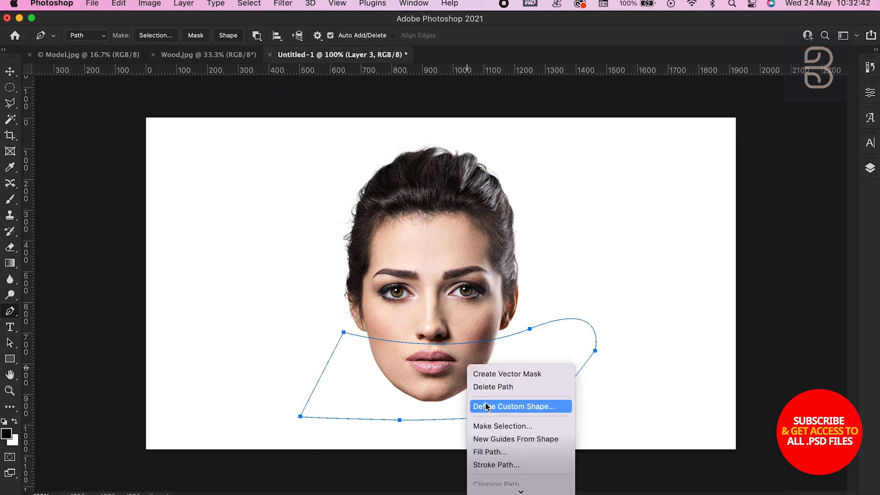
{"action": "left_click", "coordinate": [490, 426]}
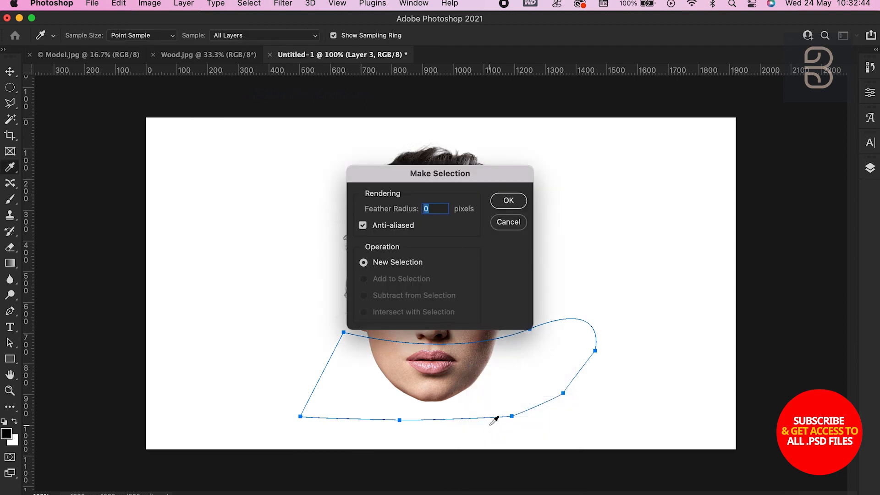
{"action": "left_click", "coordinate": [507, 206]}
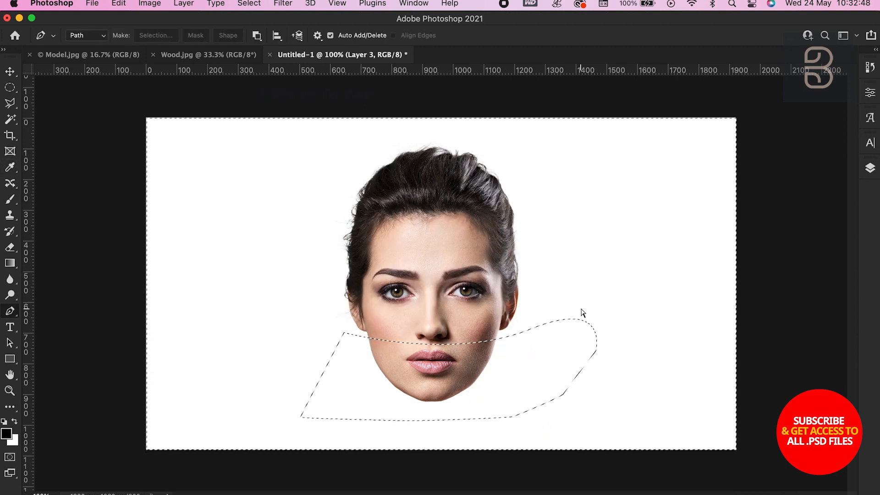
- Invert the selection, cut and paste the upper head onto its own layer, and place it just above the lower face with a narrow gap
{"action": "key", "text": "Delete"}
{"action": "key", "text": "super+d"}
{"action": "key", "text": "super+z"}
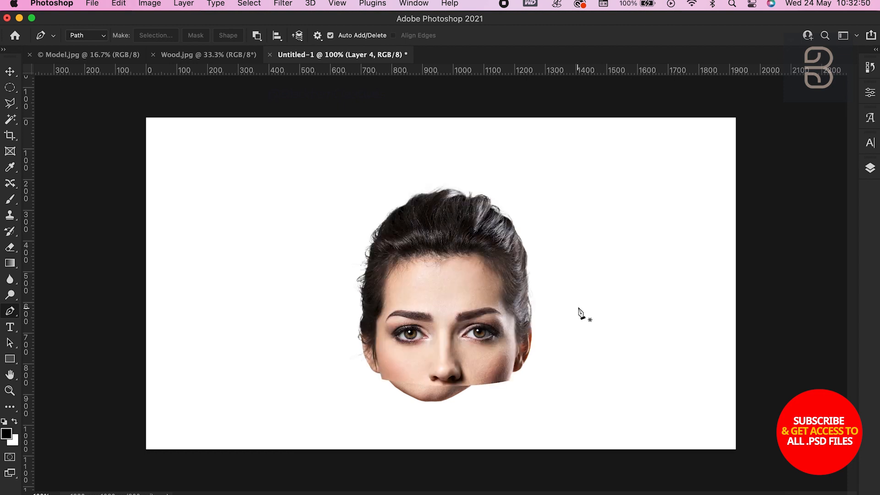
{"action": "left_click", "coordinate": [10, 72]}
{"action": "left_click_drag", "start_coordinate": [464, 315], "coordinate": [455, 264]}
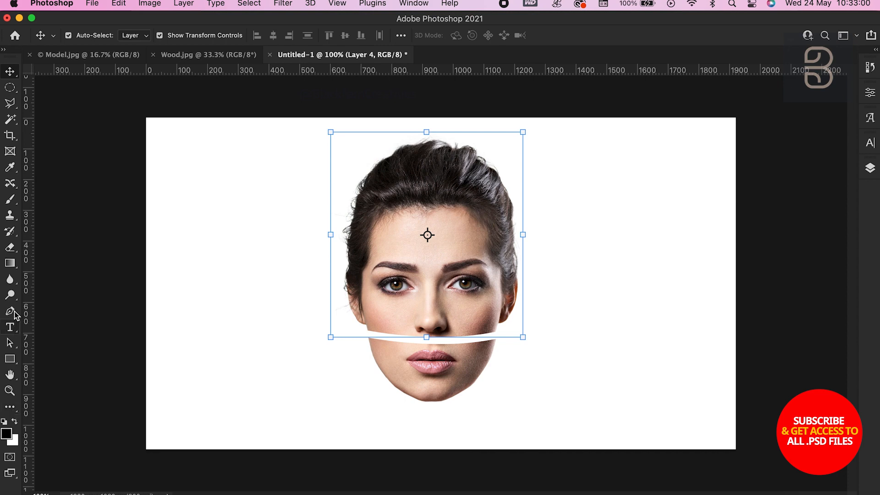
- Draw a closed Pen path around the hair, with a downward-curving edge crossing the forehead and extending beyond both sides of the head
{"action": "left_click", "coordinate": [11, 312]}
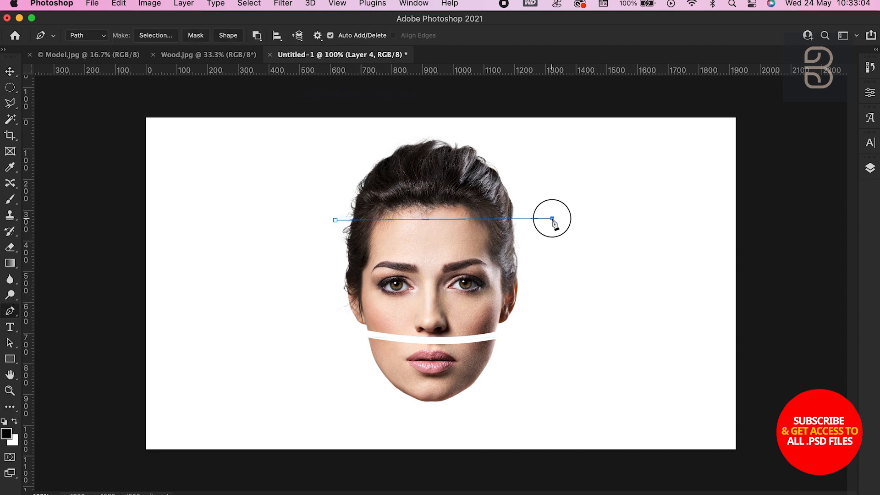
{"action": "left_click_drag", "start_coordinate": [552, 219], "coordinate": [672, 183]}
{"action": "left_click", "coordinate": [537, 149]}
{"action": "left_click", "coordinate": [382, 120]}
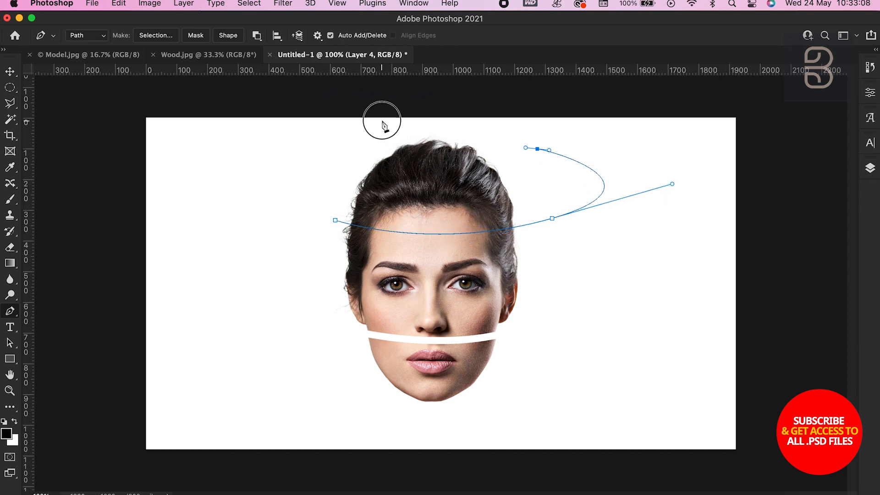
{"action": "left_click", "coordinate": [356, 145]}
{"action": "left_click", "coordinate": [337, 179]}
{"action": "left_click", "coordinate": [335, 220]}
- Convert the hair path into a new anti-aliased selection with a feather radius of 0 pixels
{"action": "right_click", "coordinate": [480, 184]}
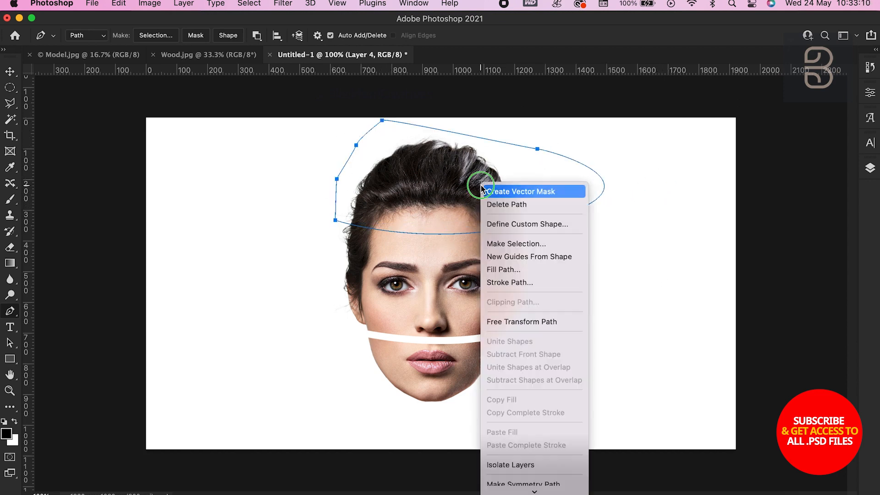
{"action": "left_click", "coordinate": [516, 243]}
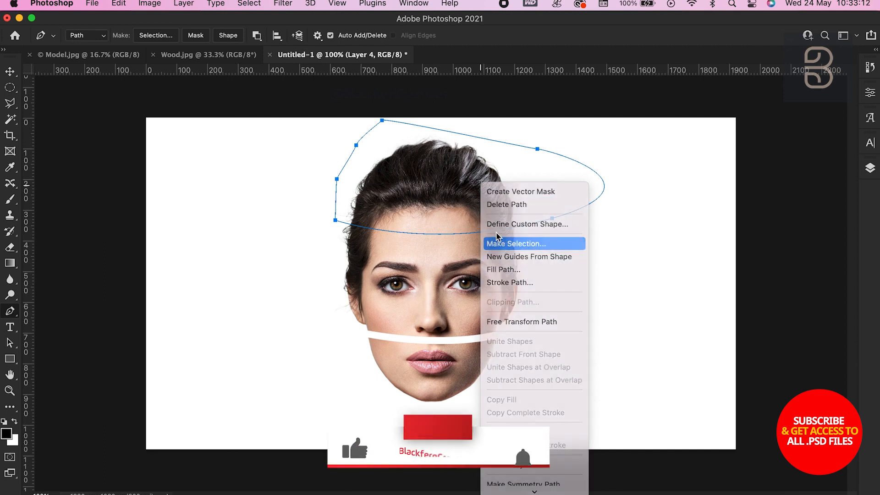
{"action": "key", "text": "BackSpace"}
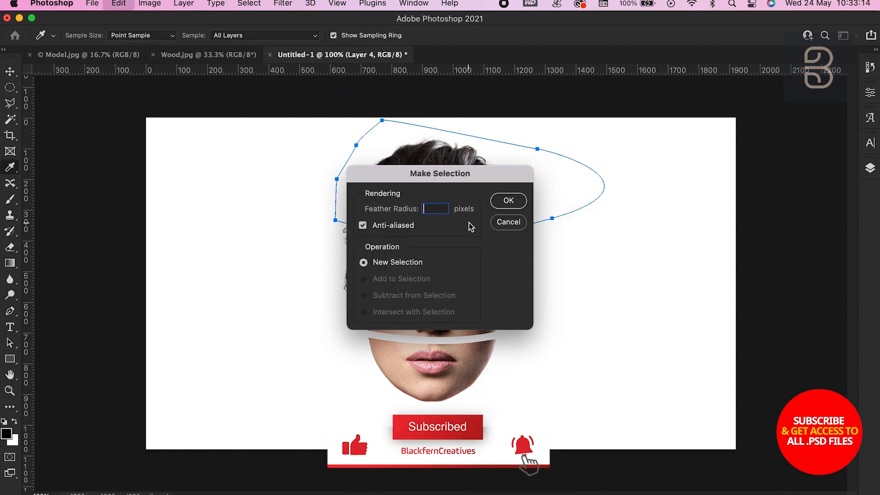
{"action": "left_click", "coordinate": [504, 201]}
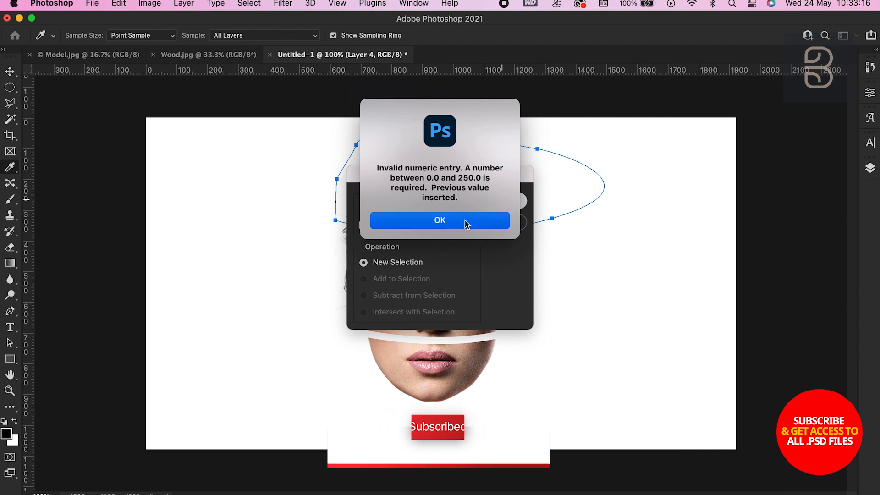
{"action": "left_click", "coordinate": [464, 221]}
{"action": "left_click", "coordinate": [508, 201]}
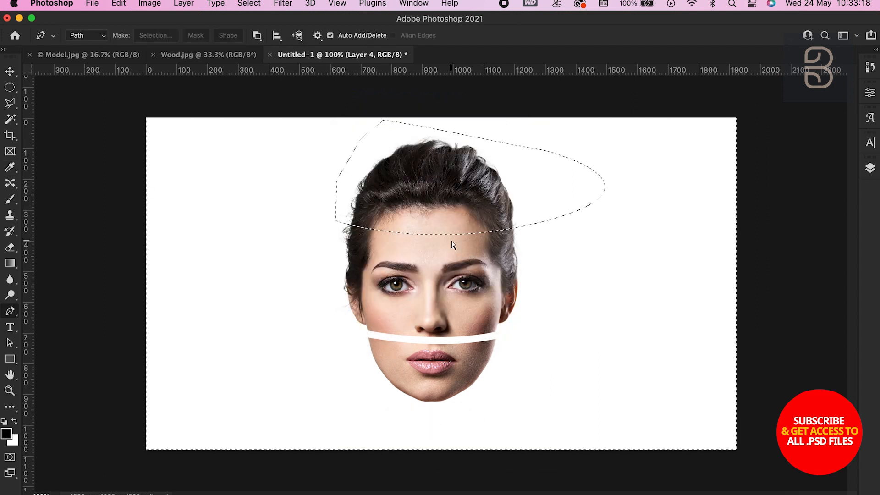
- Cut and paste the middle face onto its own layer, then align it and the lower face beneath the hair with narrow gaps
{"action": "key", "text": "super+v"}
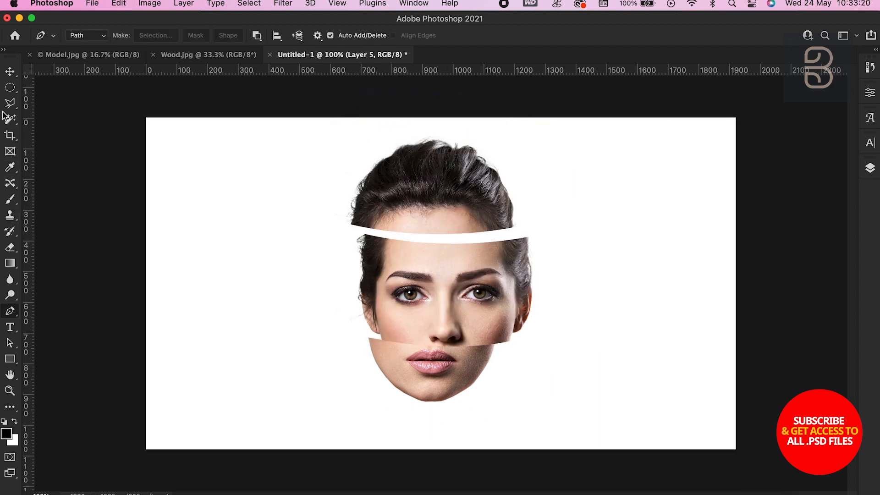
{"action": "left_click", "coordinate": [10, 73]}
{"action": "mouse_move", "coordinate": [438, 294]}
{"action": "left_mouse_down"}
{"action": "mouse_move", "coordinate": [464, 281]}
{"action": "mouse_move", "coordinate": [453, 289]}
{"action": "left_mouse_up"}
{"action": "left_click_drag", "start_coordinate": [445, 380], "coordinate": [447, 395]}
- Rename the lower-face layer 1, the middle-face layer 2 and the hair layer 3, and move layer 3 to the top of the stack
{"action": "left_click", "coordinate": [870, 169]}
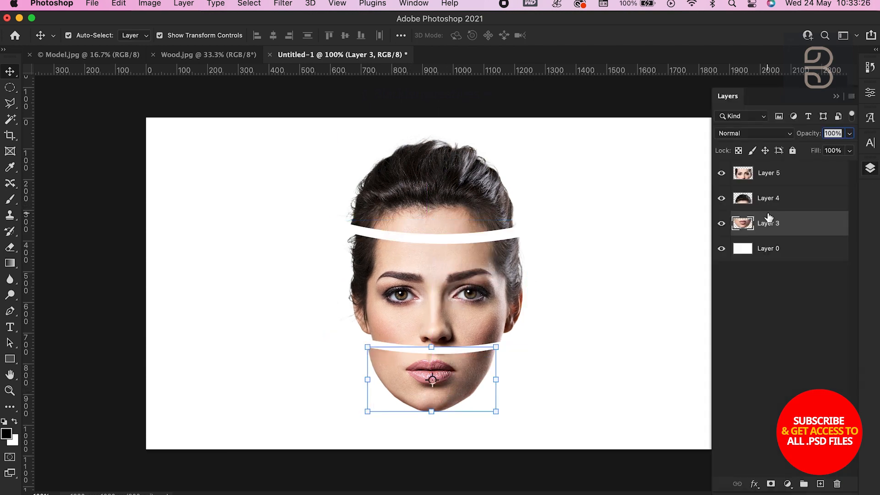
{"action": "double_click", "coordinate": [770, 228]}
{"action": "type", "text": "1"}
{"action": "double_click", "coordinate": [774, 202]}
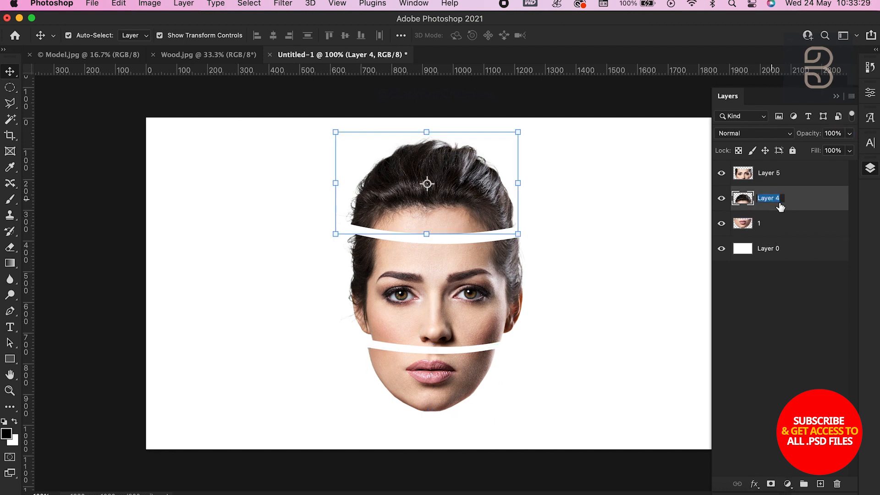
{"action": "double_click", "coordinate": [770, 173]}
{"action": "left_click_drag", "start_coordinate": [779, 200], "coordinate": [804, 166]}
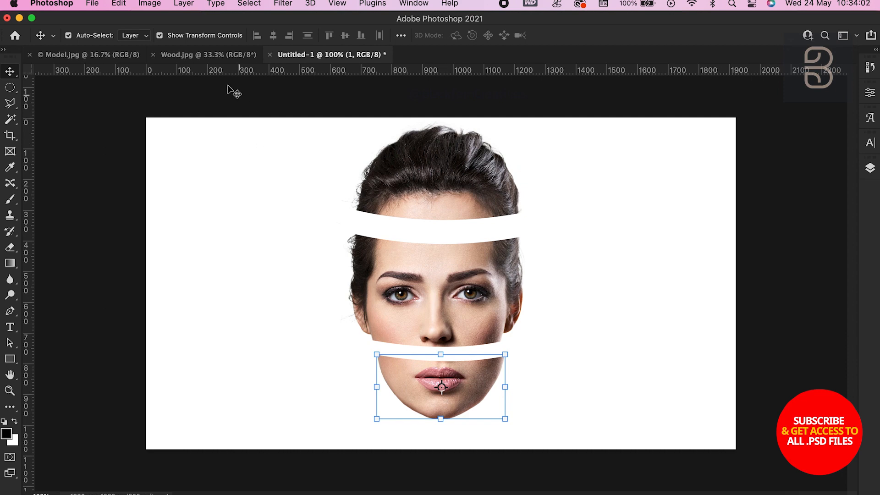
- Cut a large circular area around the tree rings in Wood.jpg and paste it into the Untitled-1 document
{"action": "left_click", "coordinate": [209, 59]}
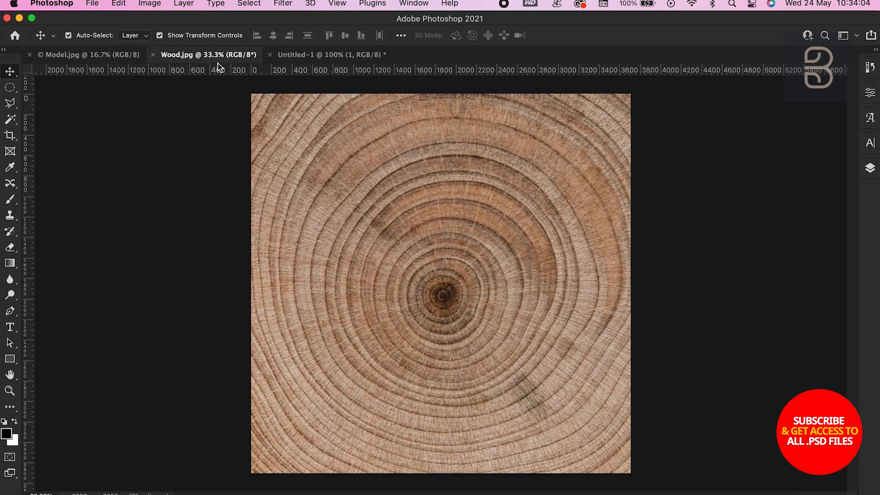
{"action": "left_click", "coordinate": [10, 90]}
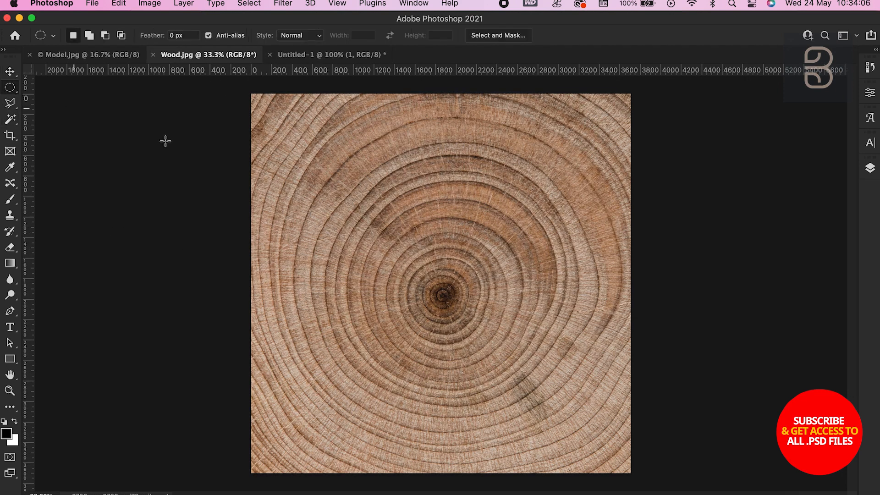
{"action": "left_click_drag", "start_coordinate": [310, 179], "coordinate": [644, 463]}
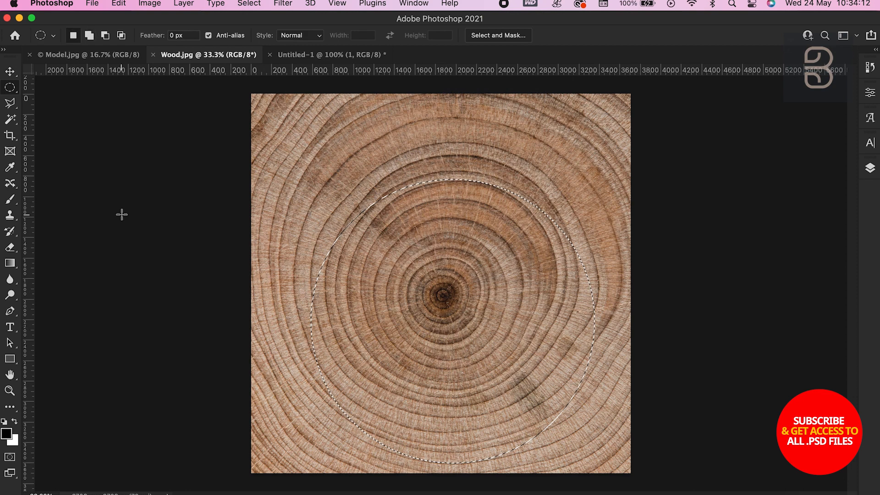
{"action": "left_click", "coordinate": [10, 72]}
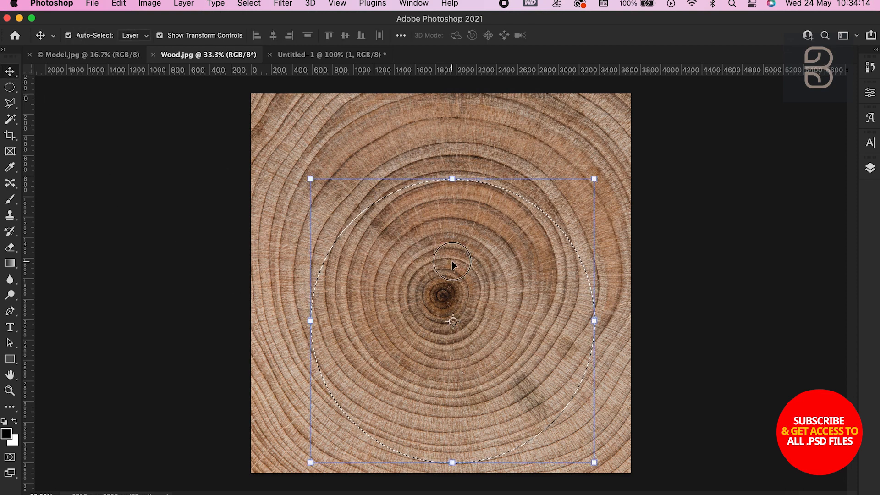
{"action": "key", "text": "super+x"}
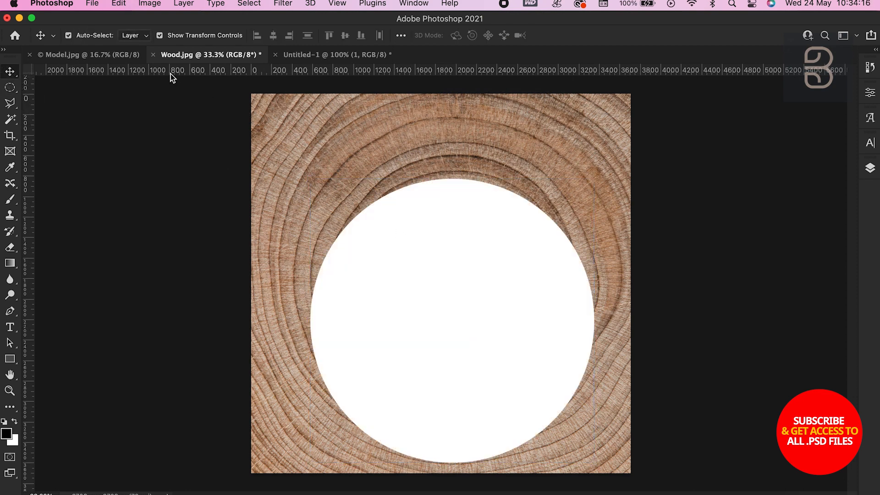
{"action": "left_click", "coordinate": [302, 57]}
{"action": "key", "text": "super+v"}
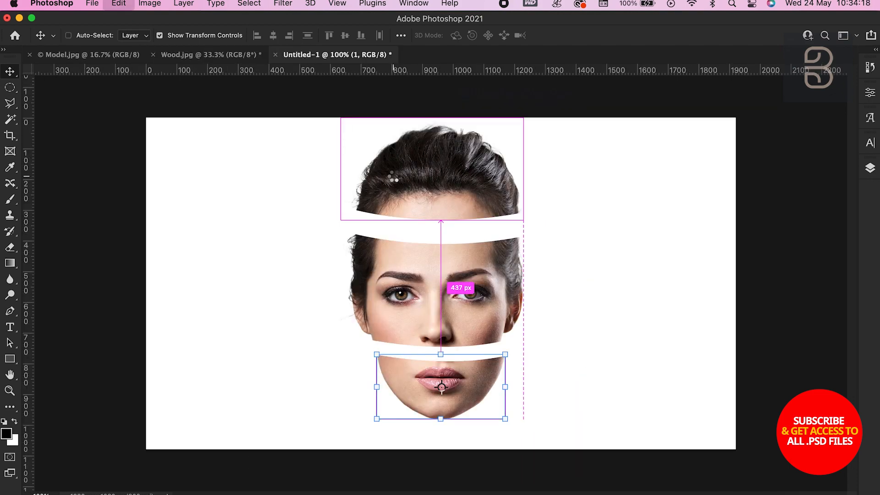
- Scale the pasted wood disc proportionally to about 17% and place it over the middle of the face
{"action": "left_click_drag", "start_coordinate": [572, 115], "coordinate": [461, 97]}
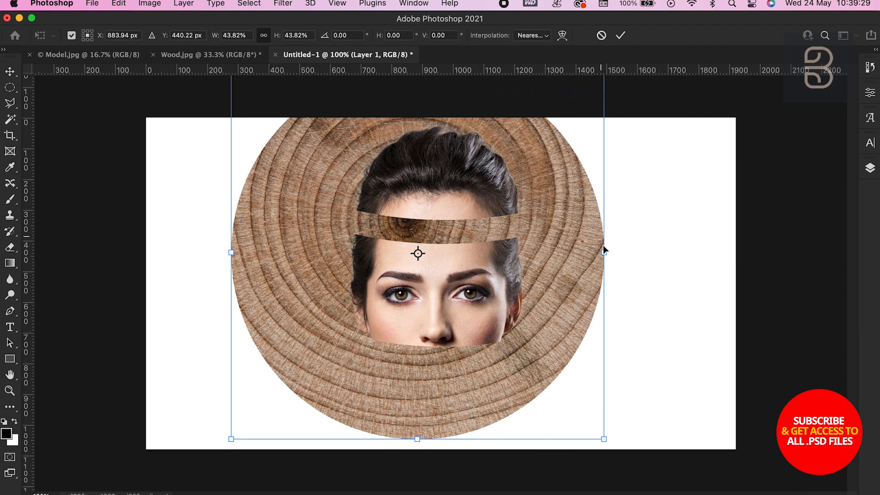
{"action": "left_click_drag", "start_coordinate": [604, 249], "coordinate": [377, 288]}
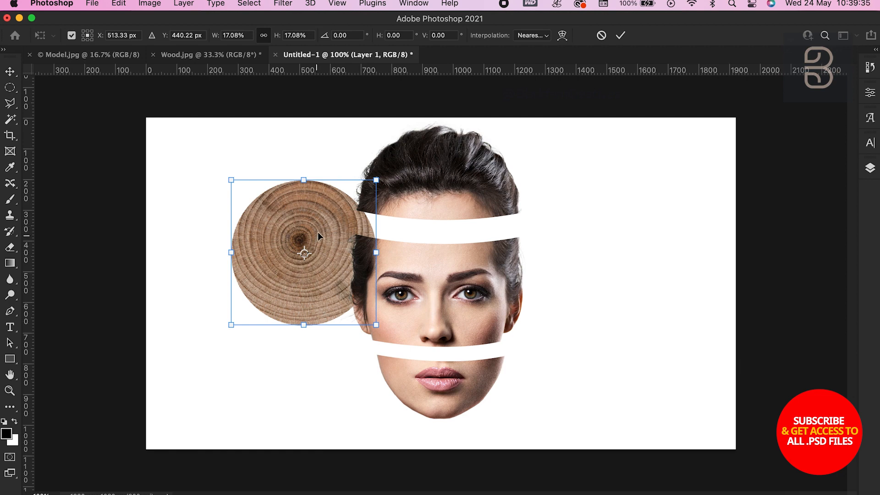
{"action": "left_click_drag", "start_coordinate": [315, 228], "coordinate": [465, 264]}
- Hide layers 2 and 3, leaving the wood disc and the lower face visible
{"action": "left_click", "coordinate": [870, 168]}
{"action": "left_click", "coordinate": [721, 198]}
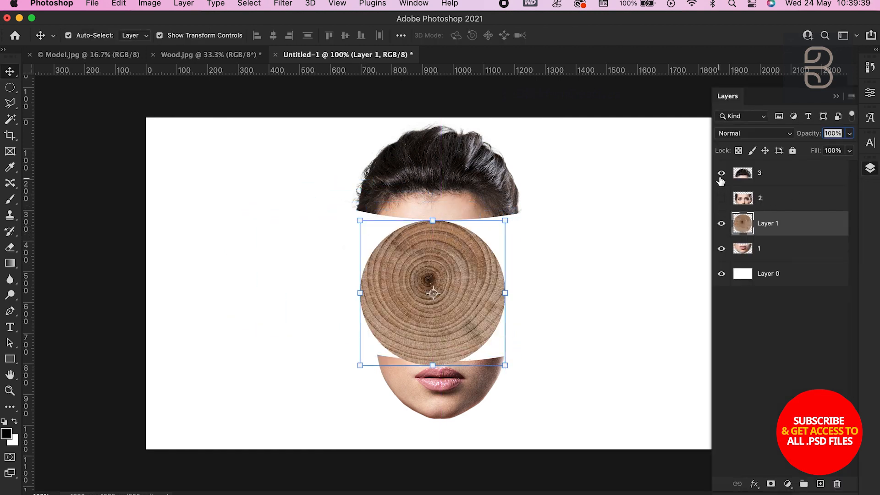
{"action": "left_click", "coordinate": [722, 173]}
- Move the wood disc down so it overlaps the cut edge of the lower face and the upper lip
{"action": "key", "text": "super+equal"}
{"action": "key", "text": "super+equal"}
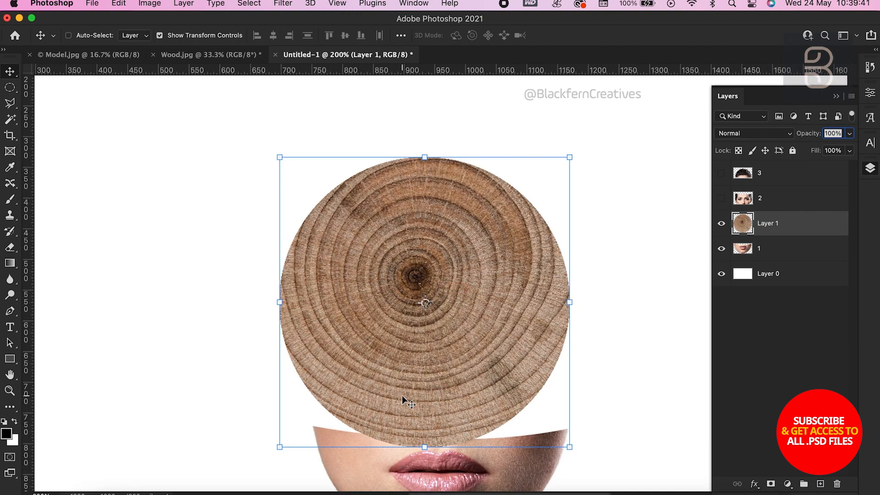
{"action": "scroll", "coordinate": [433, 298], "scroll_direction": "down", "scroll_amount": 3}
{"action": "key", "text": "F7"}
{"action": "left_click_drag", "start_coordinate": [433, 298], "coordinate": [455, 307]}
{"action": "key", "text": "super+minus"}
- Convert the wood disc's Layer 1 to a Smart Object
{"action": "right_click", "coordinate": [463, 199]}
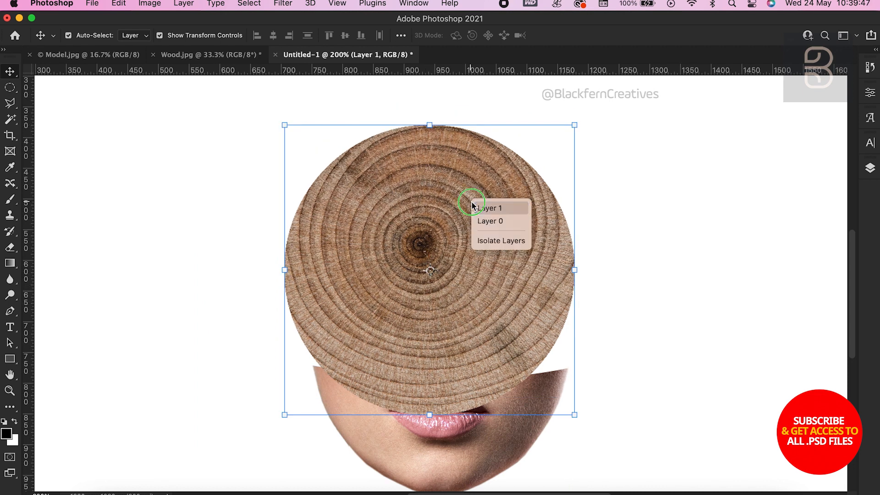
{"action": "left_click", "coordinate": [487, 205]}
{"action": "left_click", "coordinate": [870, 168]}
{"action": "right_click", "coordinate": [797, 228]}
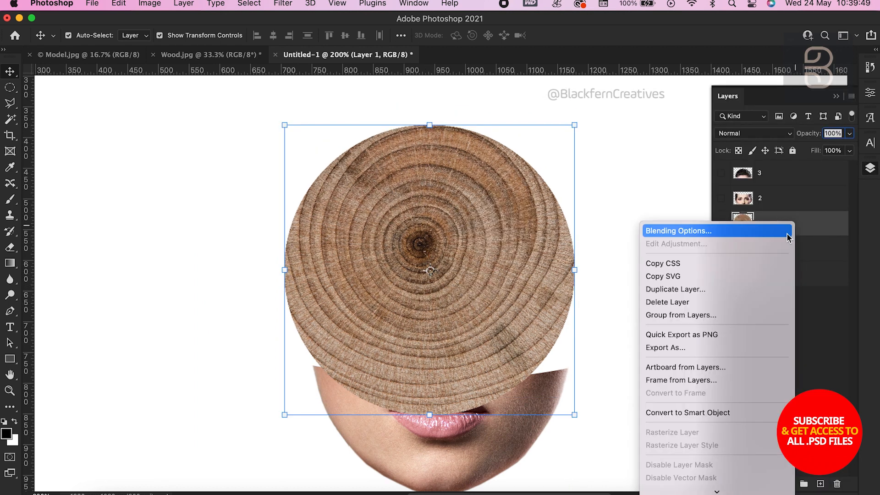
{"action": "left_click", "coordinate": [707, 81]}
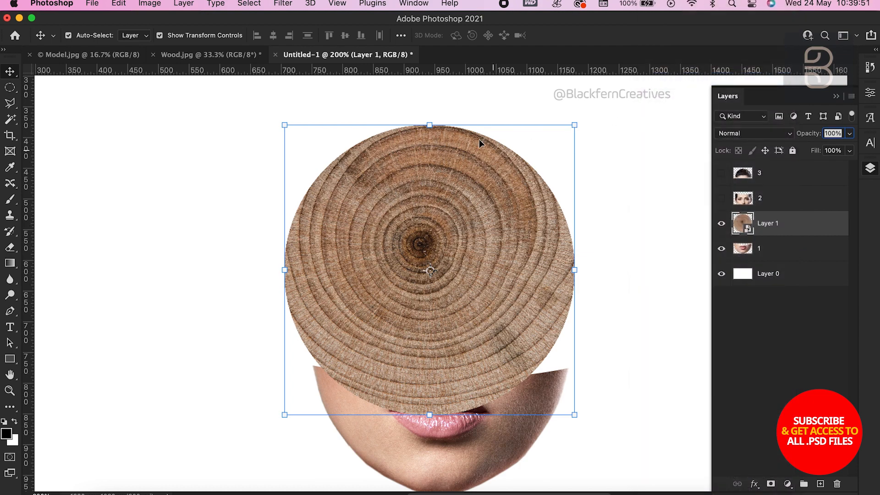
- Scale the wood disc proportionally to about 89% and position it to span the width of the lower face's cut edge
{"action": "left_click", "coordinate": [429, 124]}
{"action": "left_click_drag", "start_coordinate": [429, 125], "coordinate": [434, 225]}
{"action": "left_click_drag", "start_coordinate": [445, 318], "coordinate": [427, 351]}
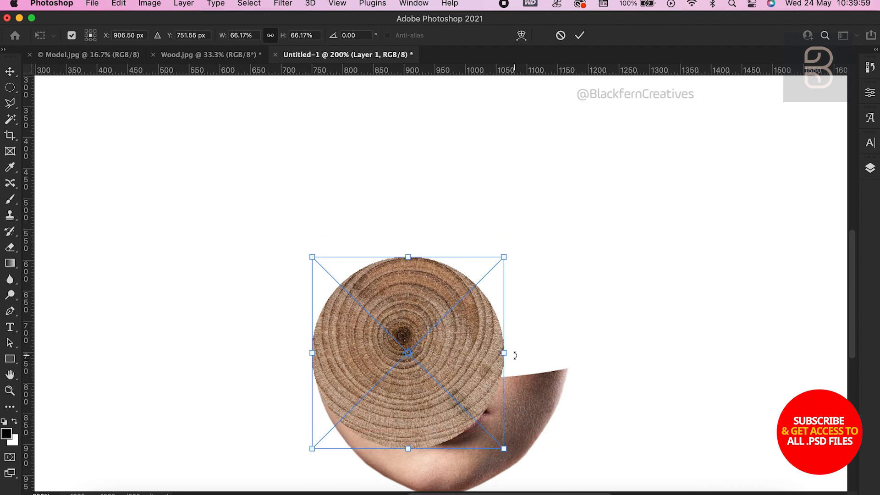
{"action": "left_click_drag", "start_coordinate": [509, 353], "coordinate": [575, 359]}
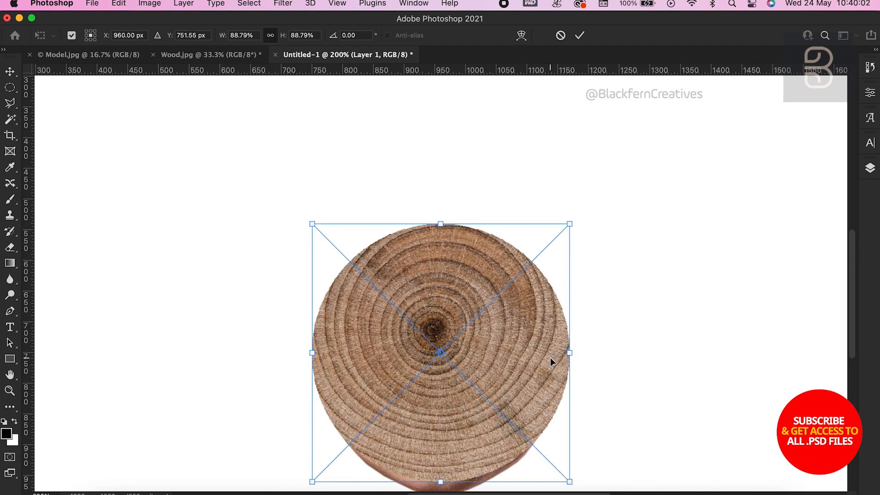
- Skew the wood disc's corners to flatten it into a perspective ellipse at about 31.5% height
{"action": "right_click", "coordinate": [522, 354]}
{"action": "right_click", "coordinate": [511, 333]}
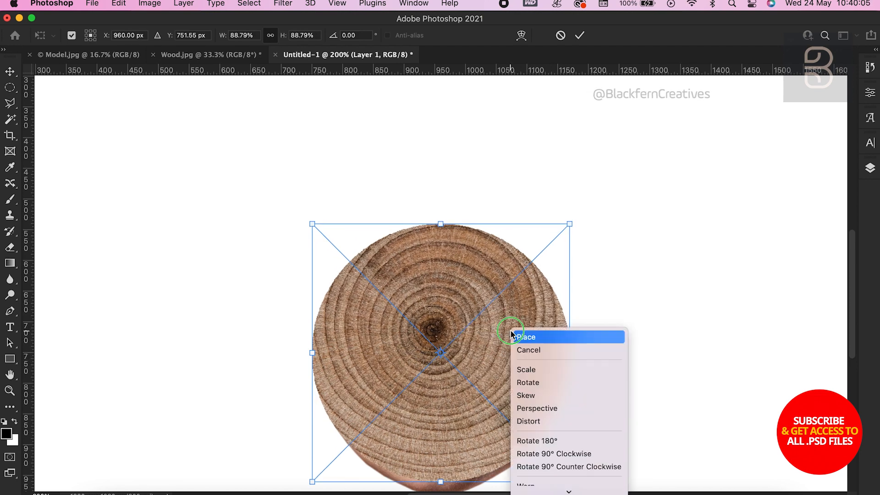
{"action": "left_click", "coordinate": [535, 395]}
{"action": "left_click_drag", "start_coordinate": [563, 228], "coordinate": [569, 295]}
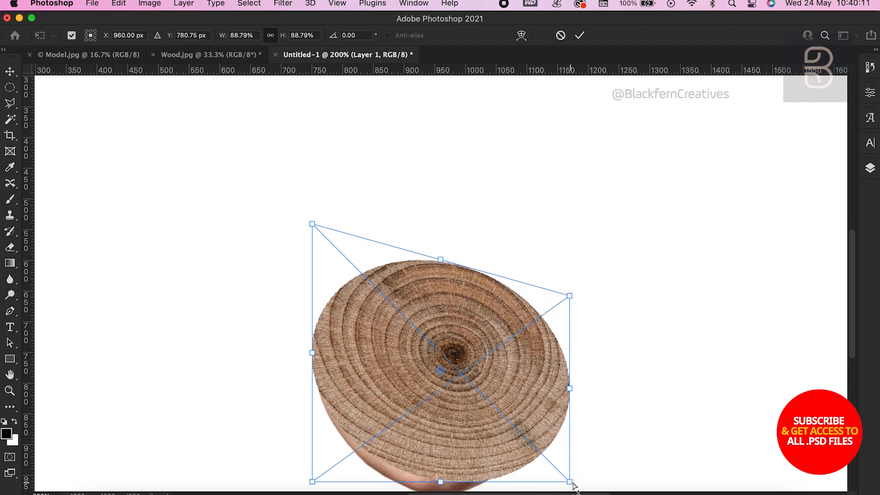
{"action": "left_click_drag", "start_coordinate": [574, 486], "coordinate": [568, 380]}
{"action": "left_click_drag", "start_coordinate": [312, 482], "coordinate": [312, 403]}
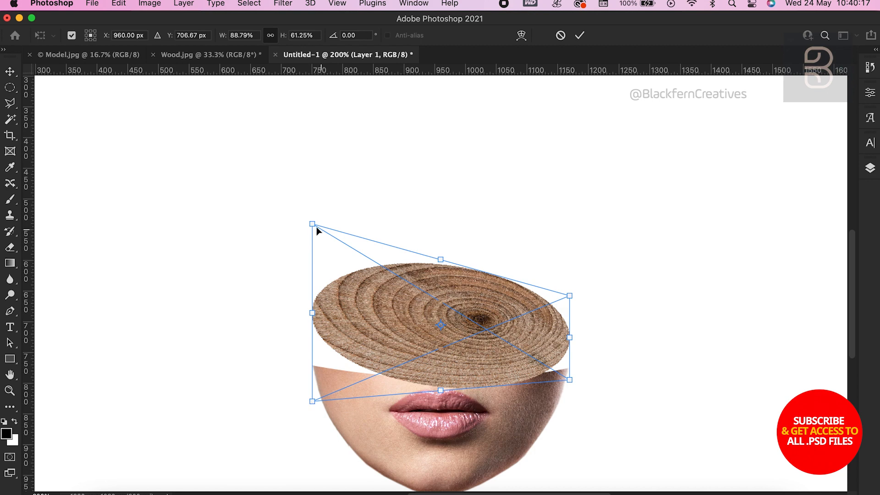
{"action": "left_click_drag", "start_coordinate": [315, 227], "coordinate": [313, 279]}
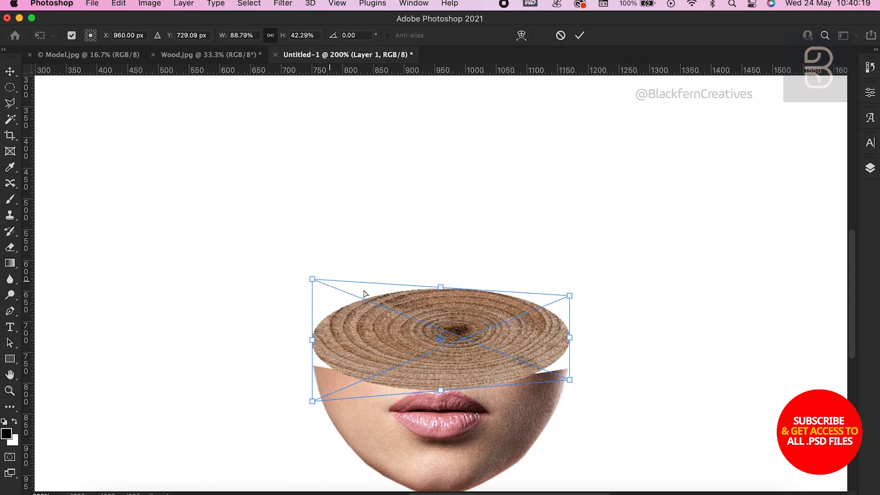
{"action": "left_click_drag", "start_coordinate": [564, 377], "coordinate": [569, 361]}
{"action": "left_click_drag", "start_coordinate": [312, 402], "coordinate": [315, 372]}
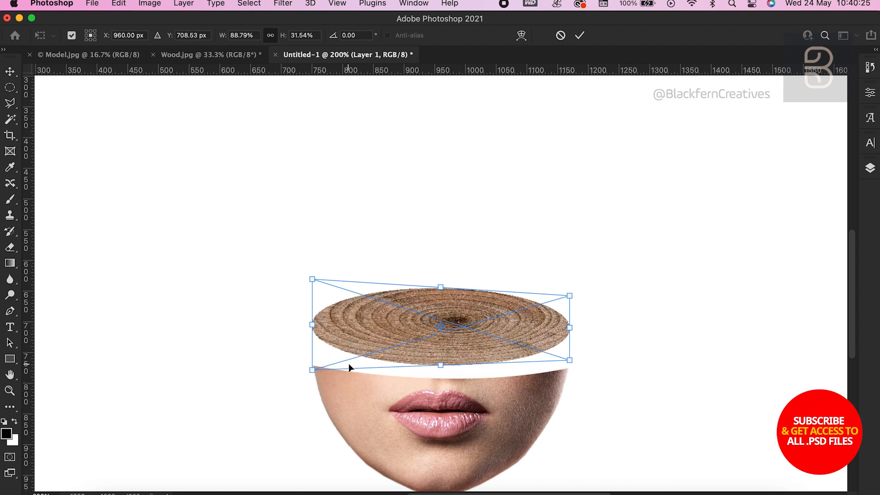
{"action": "key", "text": "Return"}
- Move the flattened wood disc down onto the lower face's cut edge and fine-tune its sides to meet both cheeks
{"action": "left_click_drag", "start_coordinate": [499, 324], "coordinate": [502, 358]}
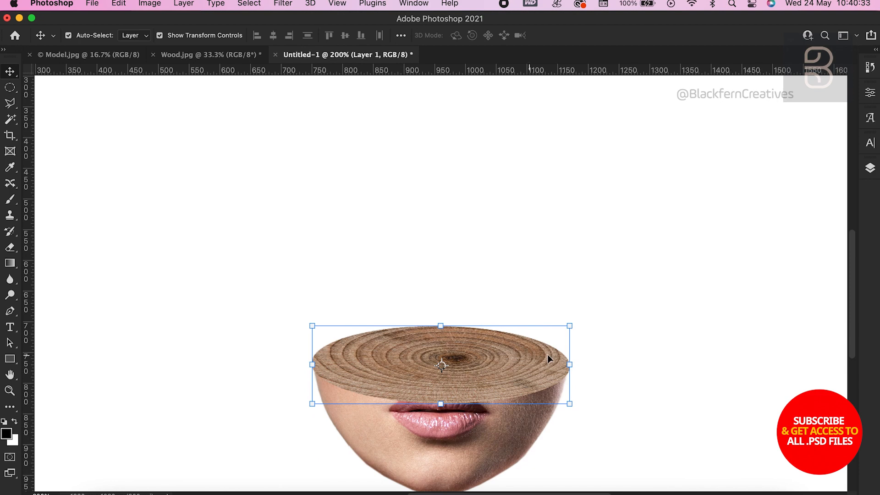
{"action": "mouse_move", "coordinate": [566, 364]}
{"action": "left_mouse_down"}
{"action": "mouse_move", "coordinate": [566, 352]}
{"action": "mouse_move", "coordinate": [569, 366]}
{"action": "left_mouse_up"}
{"action": "left_click_drag", "start_coordinate": [312, 363], "coordinate": [312, 364]}
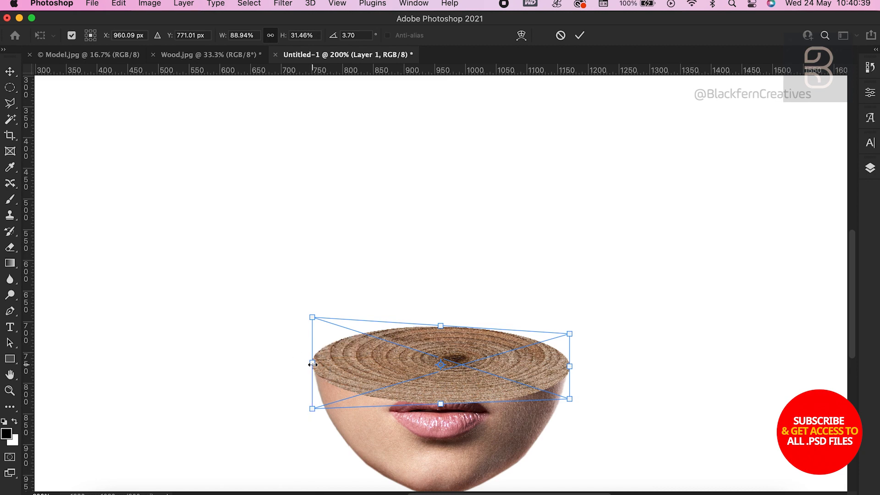
{"action": "key", "text": "Return"}
- Show layer 2 and shift the middle face slightly to line it up above the lower face
{"action": "key", "text": "super+minus"}
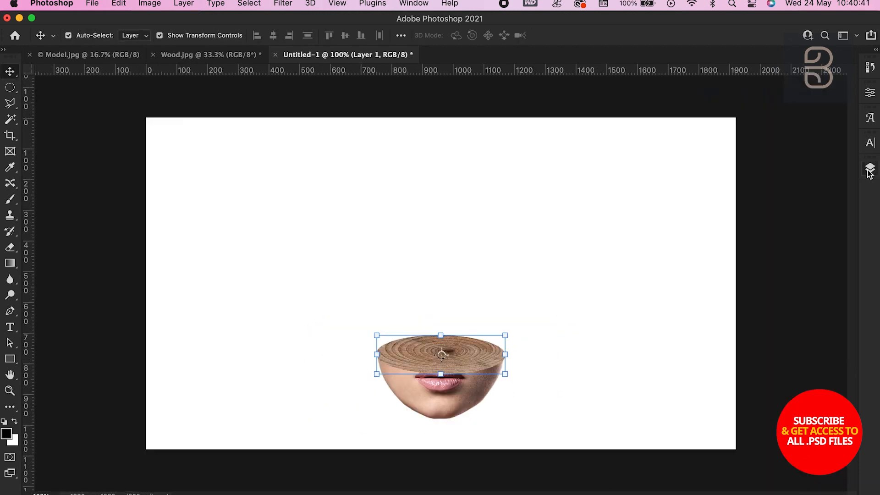
{"action": "left_click", "coordinate": [869, 169]}
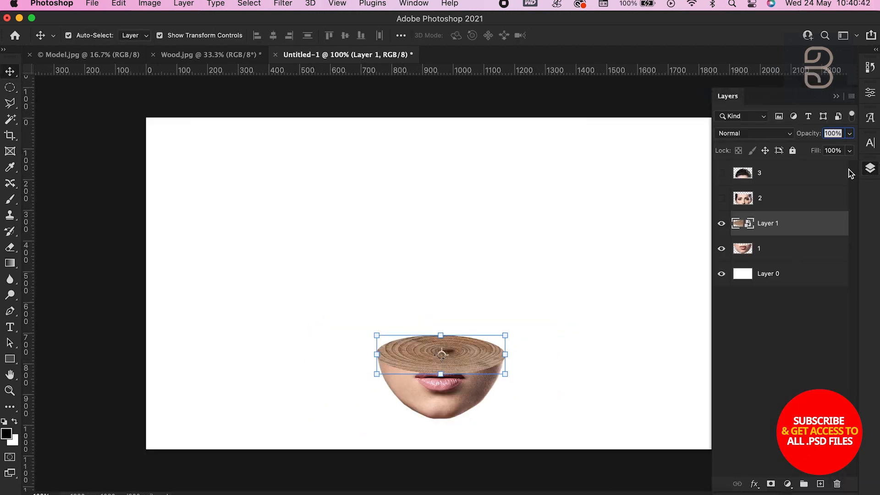
{"action": "left_click", "coordinate": [721, 199]}
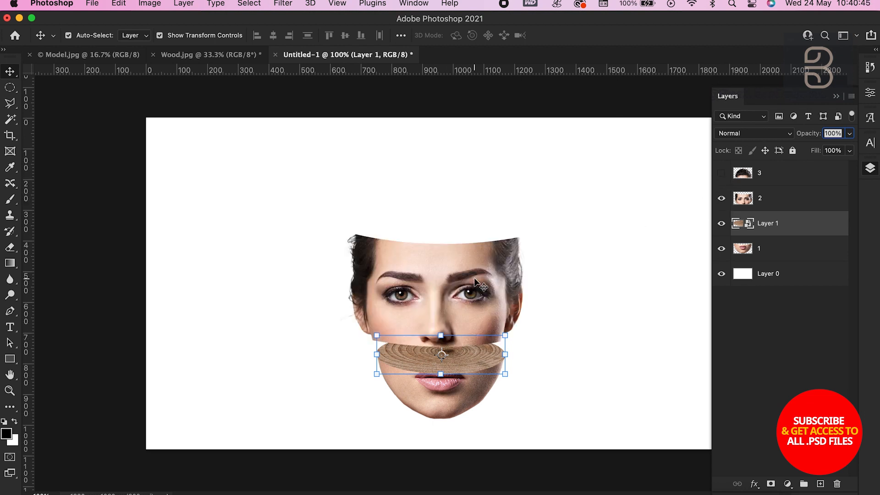
{"action": "left_click_drag", "start_coordinate": [477, 285], "coordinate": [477, 292]}
- Duplicate the wood disc's Layer 1 above layer 2, then scale the copy to about 112% width across the middle face's upper cut edge
{"action": "left_click", "coordinate": [474, 365]}
{"action": "left_click", "coordinate": [870, 170]}
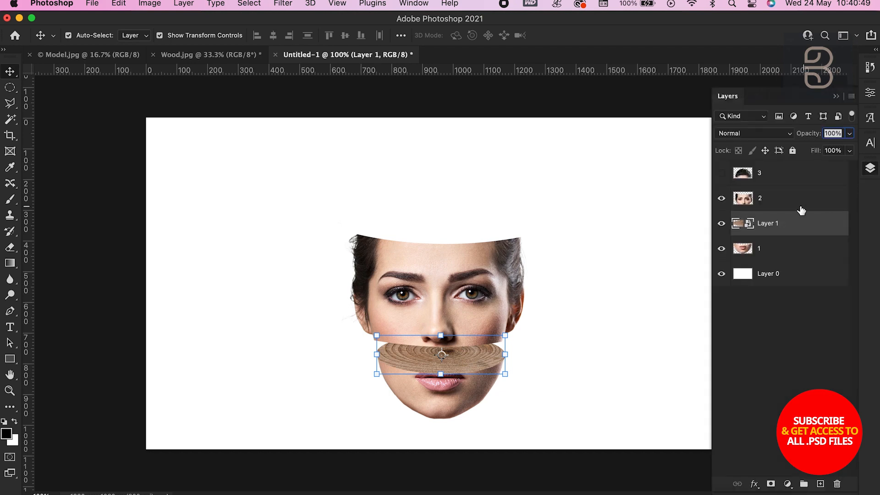
{"action": "left_click_drag", "start_coordinate": [795, 229], "coordinate": [820, 484]}
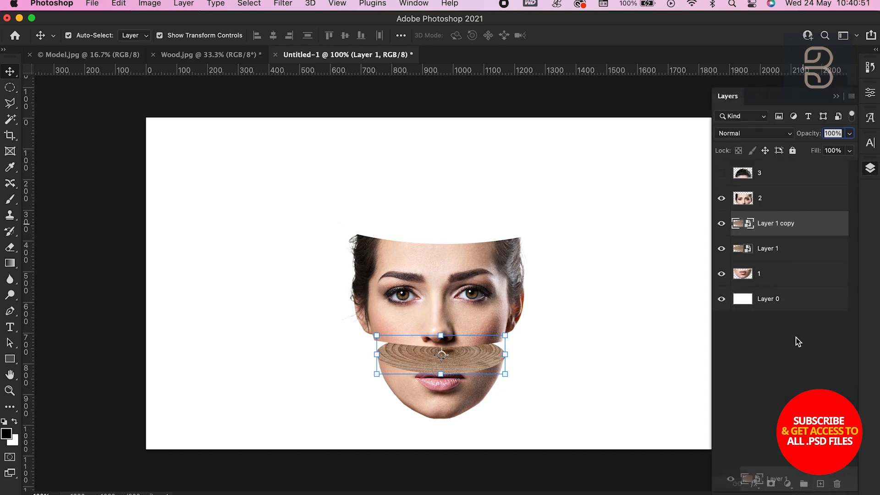
{"action": "left_click_drag", "start_coordinate": [773, 223], "coordinate": [770, 191]}
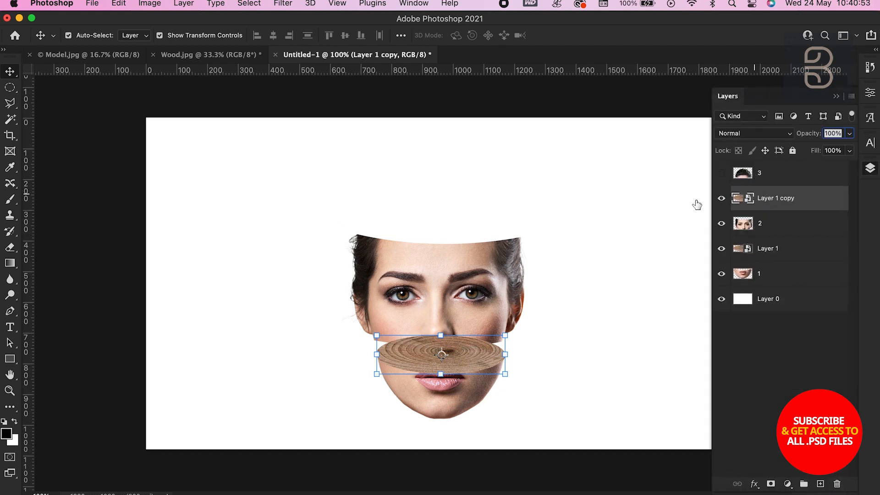
{"action": "left_click_drag", "start_coordinate": [466, 355], "coordinate": [521, 243]}
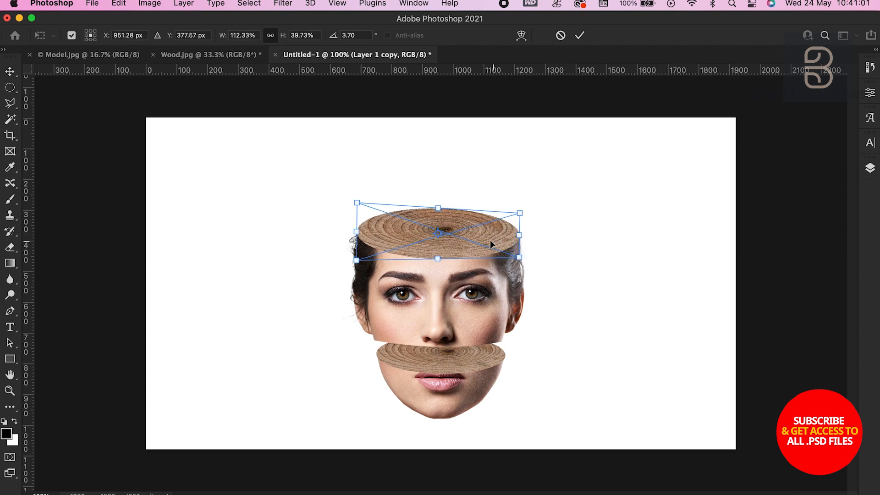
{"action": "key", "text": "Return"}
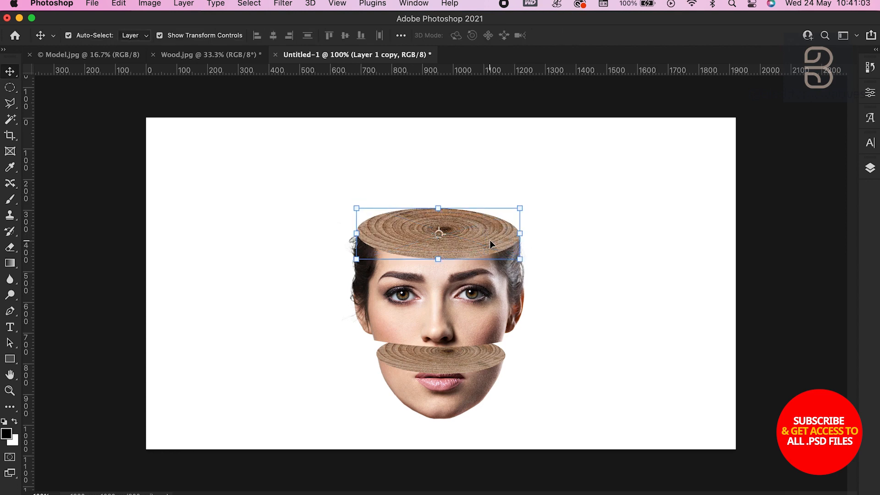
{"action": "left_click_drag", "start_coordinate": [565, 250], "coordinate": [517, 250]}
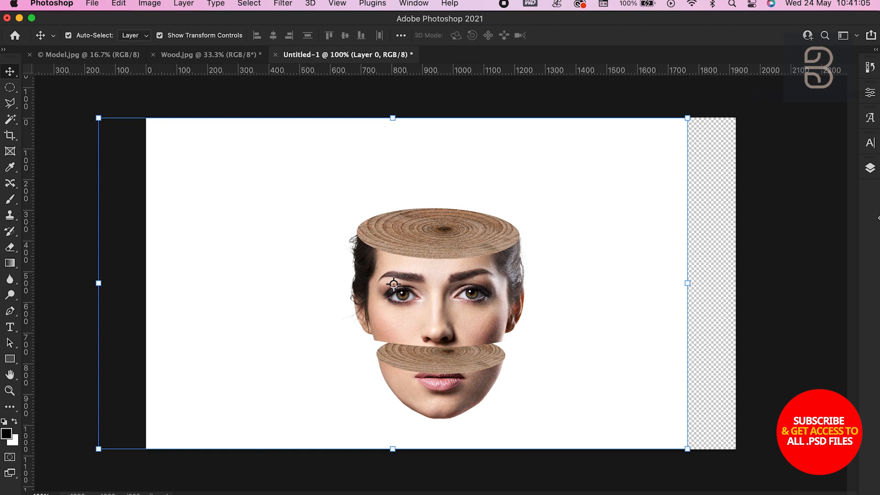
- Show layer 3 and move the hair and forehead piece down over the upper wood disc
{"action": "left_click", "coordinate": [871, 168]}
{"action": "left_click", "coordinate": [721, 174]}
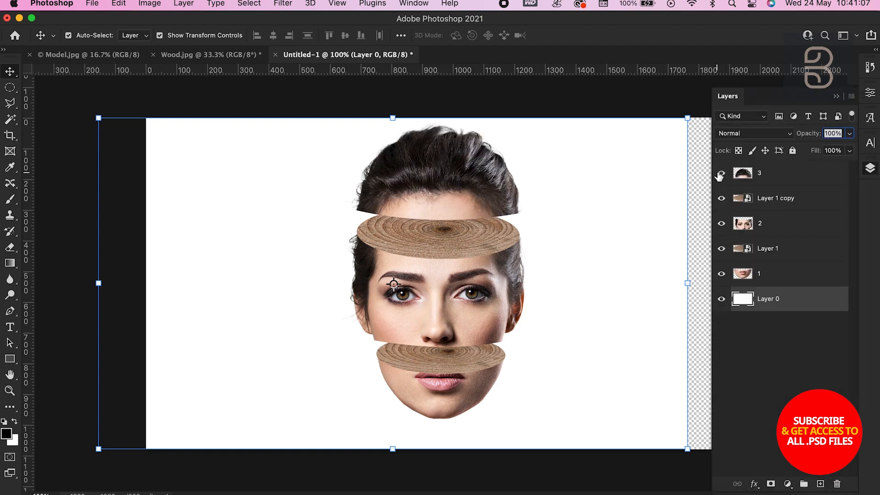
{"action": "left_click_drag", "start_coordinate": [430, 185], "coordinate": [432, 189]}
{"action": "key", "text": "Left"}
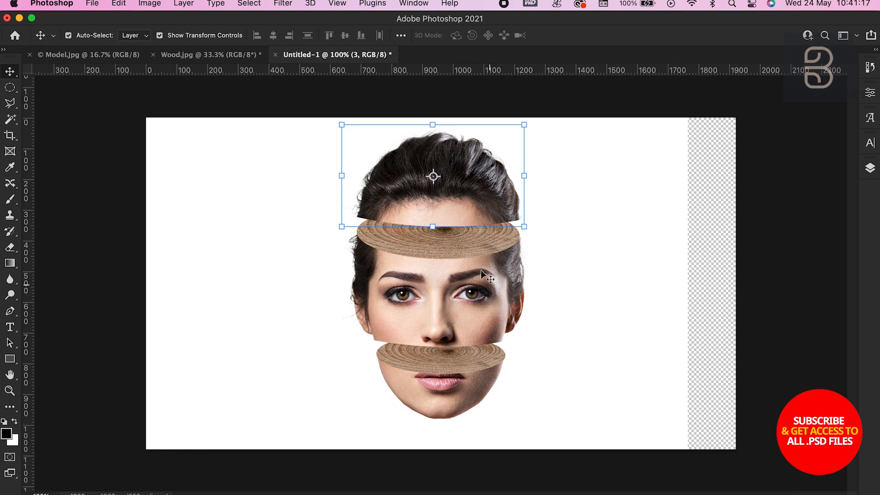
- Move the upper wood disc and the middle face down together to narrow the gap above the lower face
{"action": "left_click", "coordinate": [468, 254]}
{"action": "left_click", "coordinate": [463, 311]}
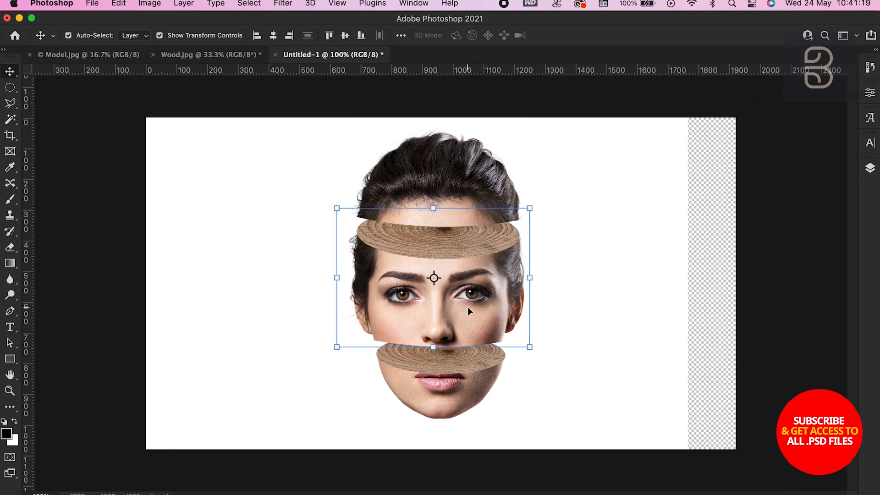
{"action": "left_click_drag", "start_coordinate": [467, 311], "coordinate": [467, 316]}
- Nudge layer 3 down a few pixels to bring the forehead piece closer to the upper wood disc
{"action": "left_click", "coordinate": [461, 176]}
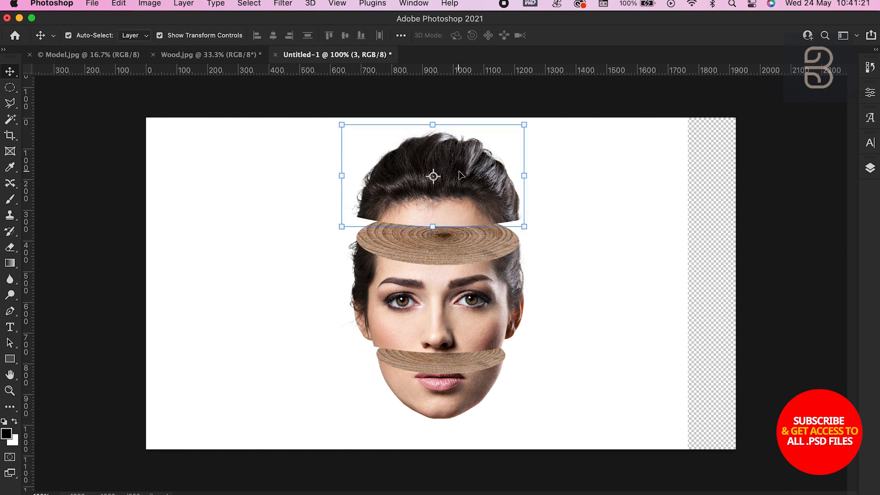
{"action": "key", "text": "Down"}
{"action": "key", "text": "Down"}
{"action": "key", "text": "Down"}
{"action": "key", "text": "Down"}
{"action": "key", "text": "Down"}
{"action": "key", "text": "Down"}
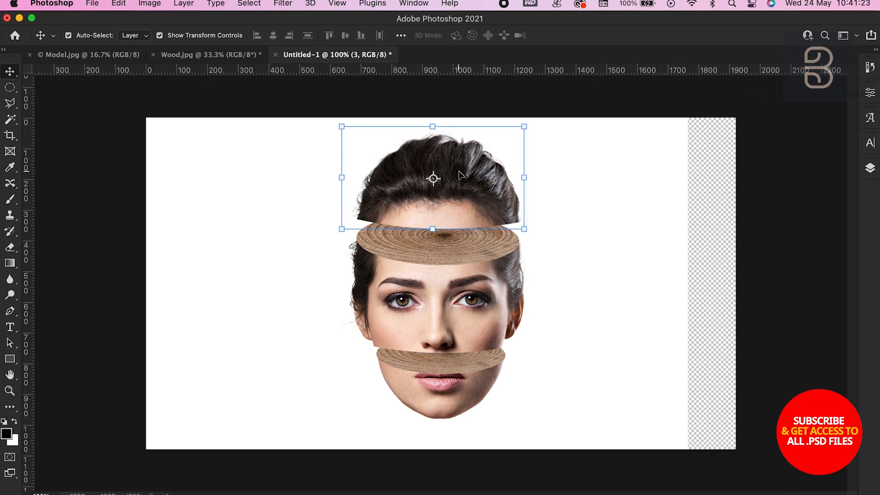
{"action": "key", "text": "Down"}
{"action": "key", "text": "Down"}
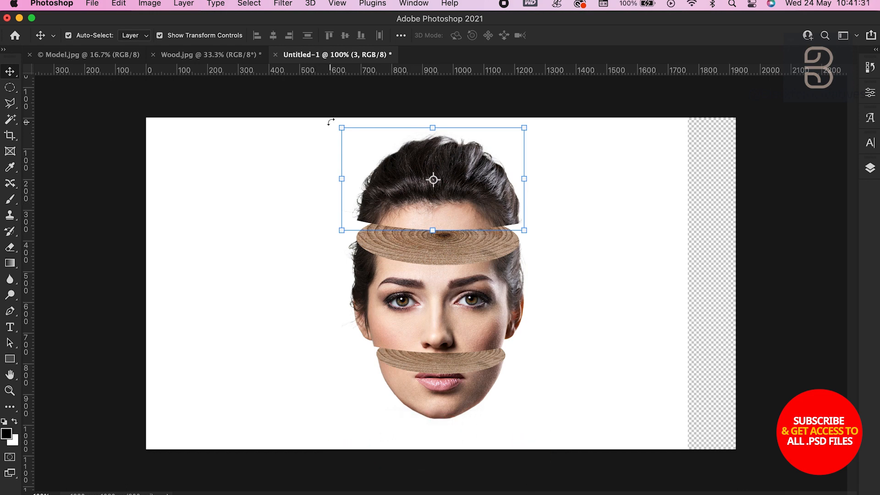
- Group Layer 1 copy with layer 2, and group Layer 1 with layer 1
{"action": "left_click", "coordinate": [873, 172]}
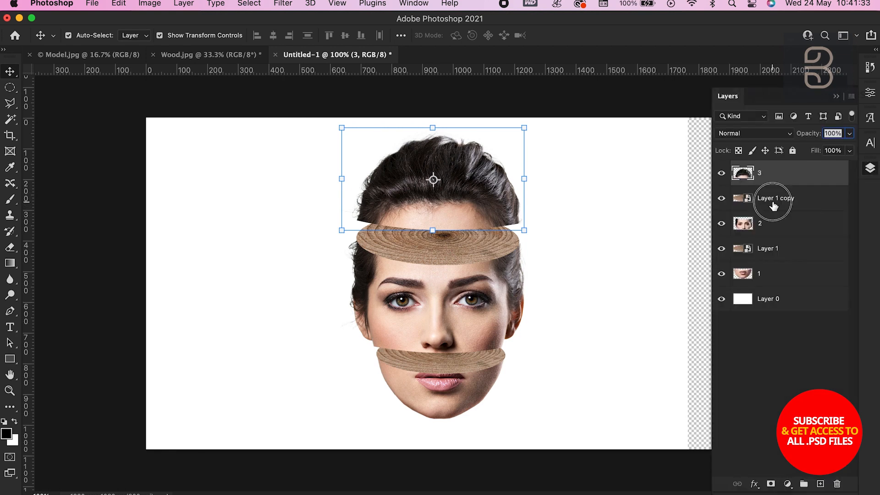
{"action": "left_click", "coordinate": [789, 199]}
{"action": "left_click", "coordinate": [780, 227], "text": "shift"}
{"action": "left_click_drag", "start_coordinate": [781, 229], "coordinate": [803, 483]}
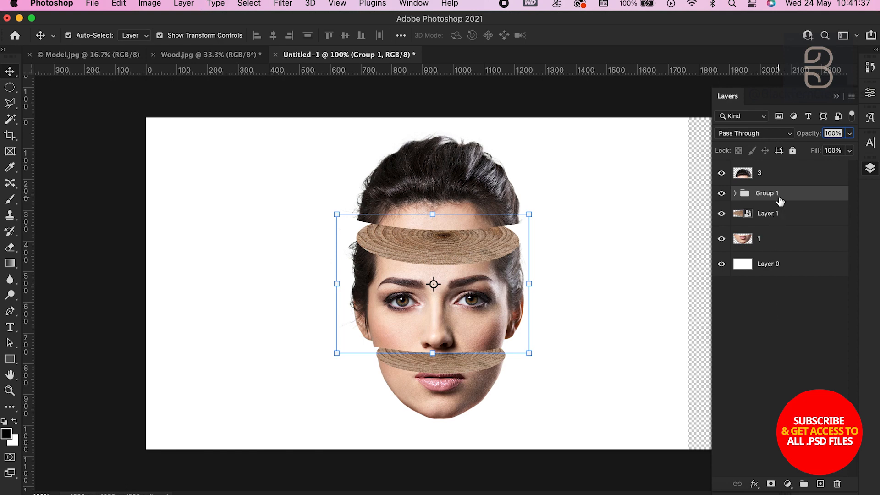
{"action": "left_click", "coordinate": [772, 218]}
{"action": "left_click", "coordinate": [773, 240], "text": "shift"}
{"action": "left_click_drag", "start_coordinate": [797, 239], "coordinate": [803, 484]}
- Toggle the visibility of Group 2, Group 1 and layer 3 to check what each one contains
{"action": "left_click", "coordinate": [722, 209]}
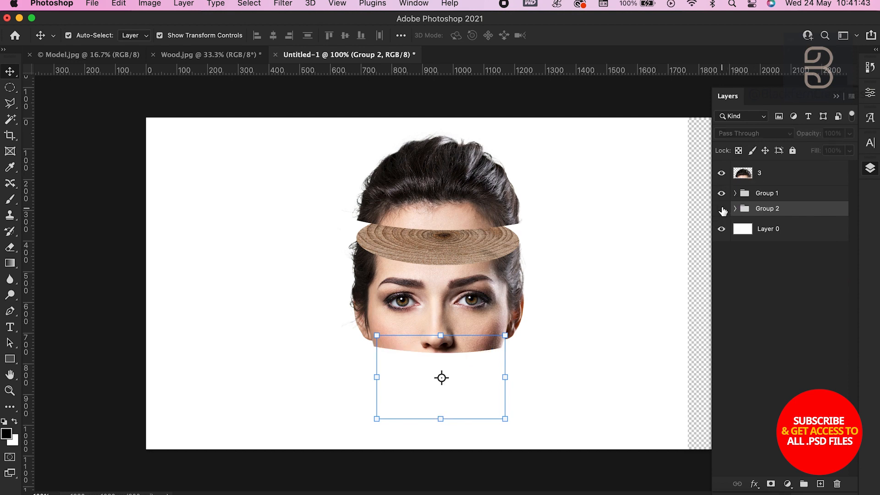
{"action": "left_click", "coordinate": [721, 193]}
{"action": "left_click", "coordinate": [721, 193]}
{"action": "left_click", "coordinate": [721, 209]}
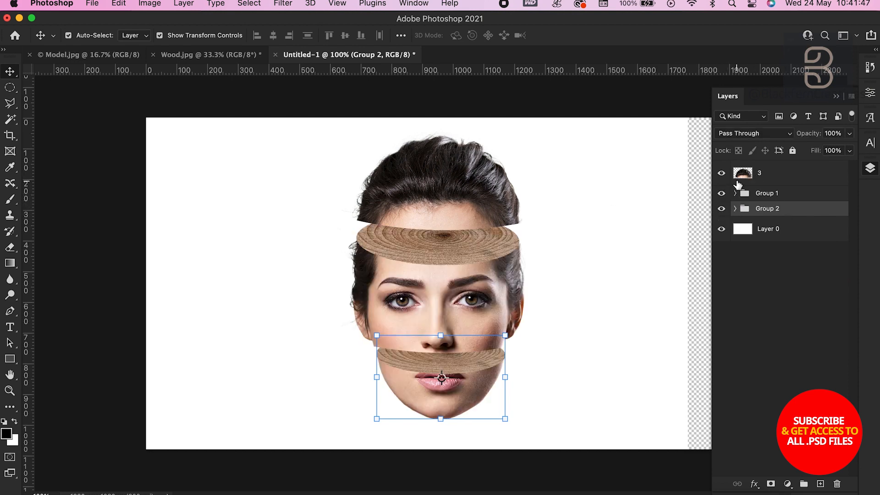
{"action": "left_click", "coordinate": [722, 174]}
{"action": "left_click", "coordinate": [722, 175]}
- Move the white background Layer 0 right to cover the transparent strip along the canvas's right side
{"action": "left_click_drag", "start_coordinate": [648, 224], "coordinate": [701, 223]}
- Rotate layer 3 clockwise by about 10.4° and position it with its right end resting on the upper wood disc
{"action": "left_click", "coordinate": [874, 169]}
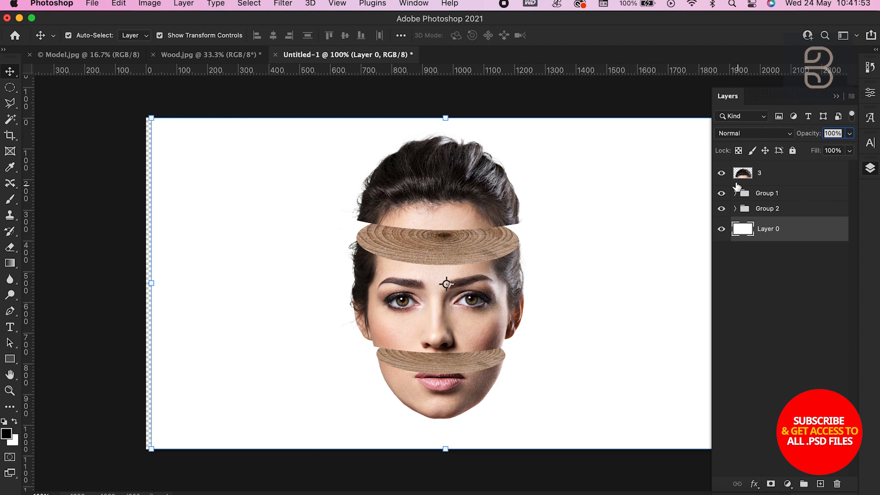
{"action": "left_click", "coordinate": [776, 179]}
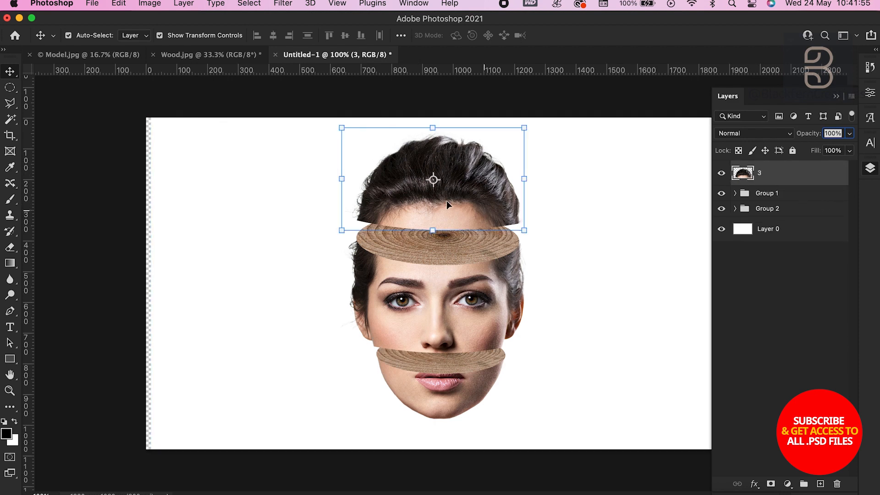
{"action": "left_click_drag", "start_coordinate": [331, 239], "coordinate": [327, 216]}
{"action": "left_click_drag", "start_coordinate": [438, 196], "coordinate": [460, 202]}
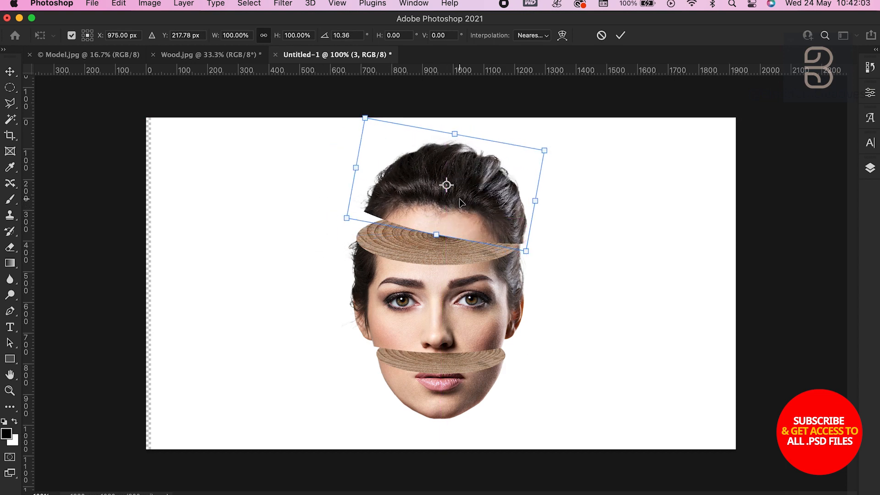
{"action": "key", "text": "Down"}
{"action": "key", "text": "Down"}
{"action": "key", "text": "Down"}
{"action": "key", "text": "Down"}
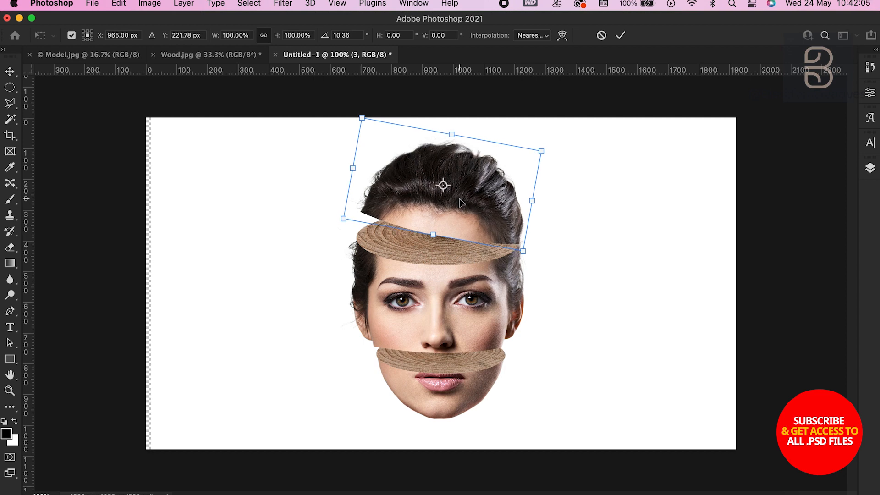
{"action": "key", "text": "Left"}
{"action": "key", "text": "Left"}
{"action": "key", "text": "Right"}
{"action": "key", "text": "Right"}
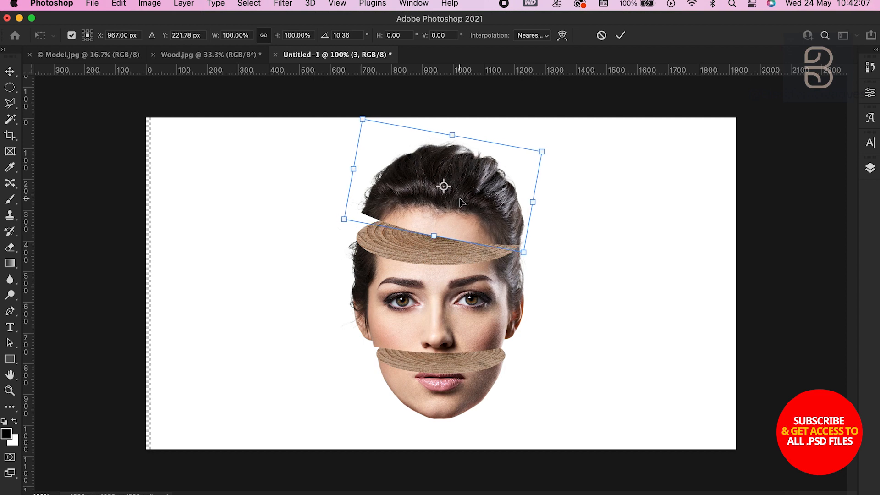
{"action": "key", "text": "Return"}
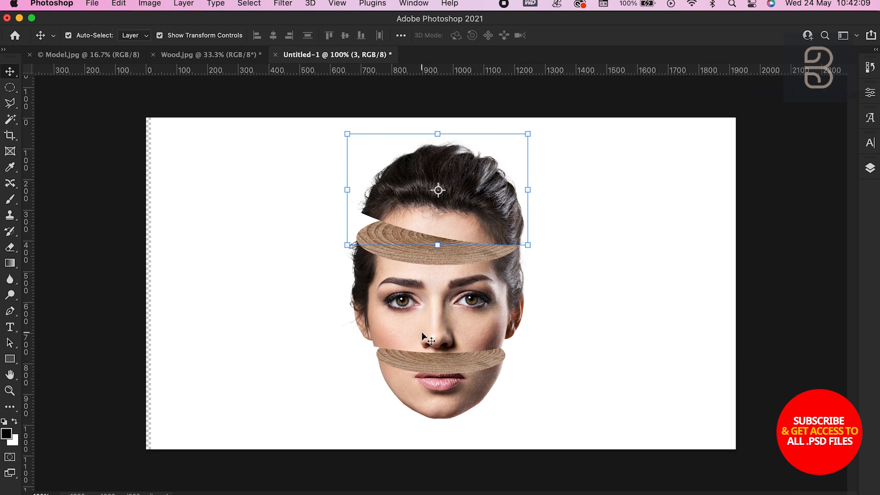
- Rotate Group 1 counterclockwise by 5° and nudge it up so the middle slice meets the lower wood disc
{"action": "left_click", "coordinate": [875, 177]}
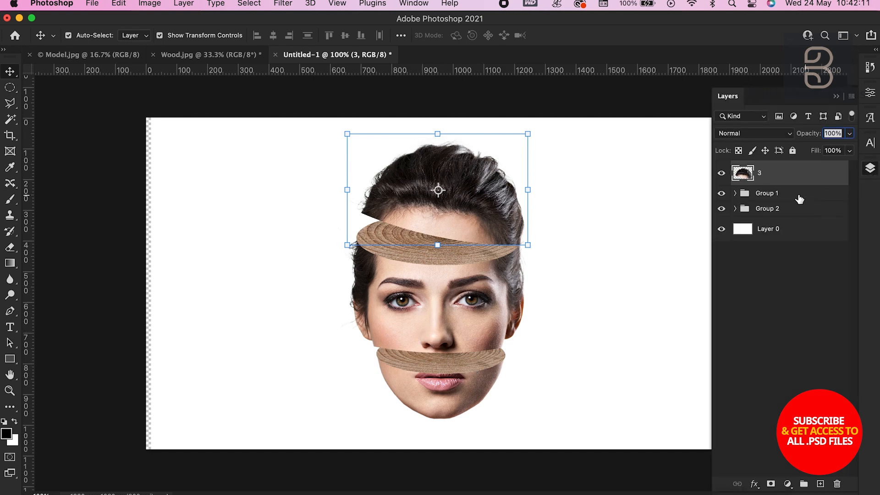
{"action": "left_click", "coordinate": [786, 197]}
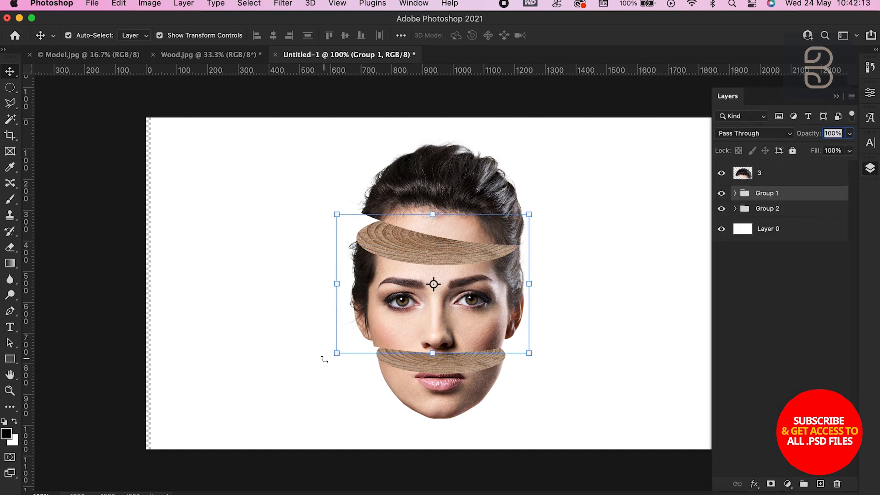
{"action": "key", "text": "ctrl+t"}
{"action": "left_click_drag", "start_coordinate": [325, 359], "coordinate": [327, 371]}
{"action": "left_click_drag", "start_coordinate": [405, 340], "coordinate": [402, 343]}
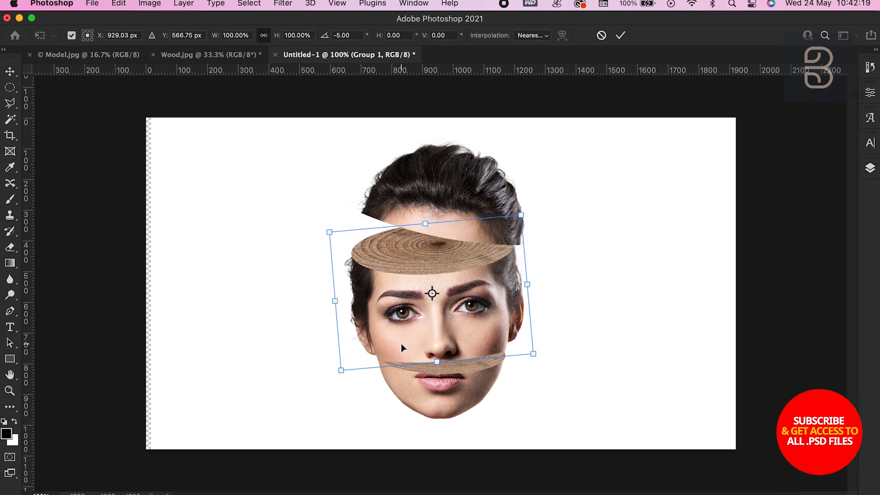
{"action": "key", "text": "Up"}
{"action": "key", "text": "Up"}
{"action": "key", "text": "Up"}
{"action": "key", "text": "Up"}
{"action": "key", "text": "Up"}
{"action": "key", "text": "Up"}
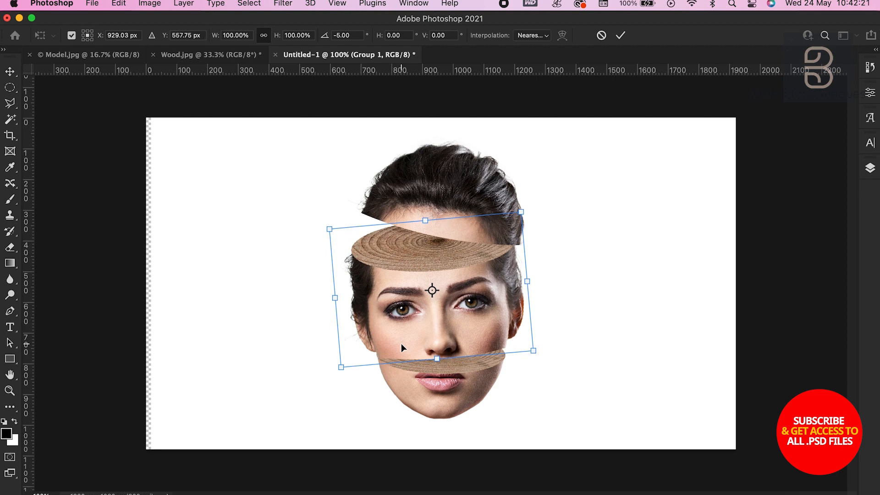
{"action": "key", "text": "Up"}
{"action": "key", "text": "Up"}
{"action": "key", "text": "Up"}
{"action": "key", "text": "Up"}
{"action": "key", "text": "Up"}
{"action": "key", "text": "Up"}
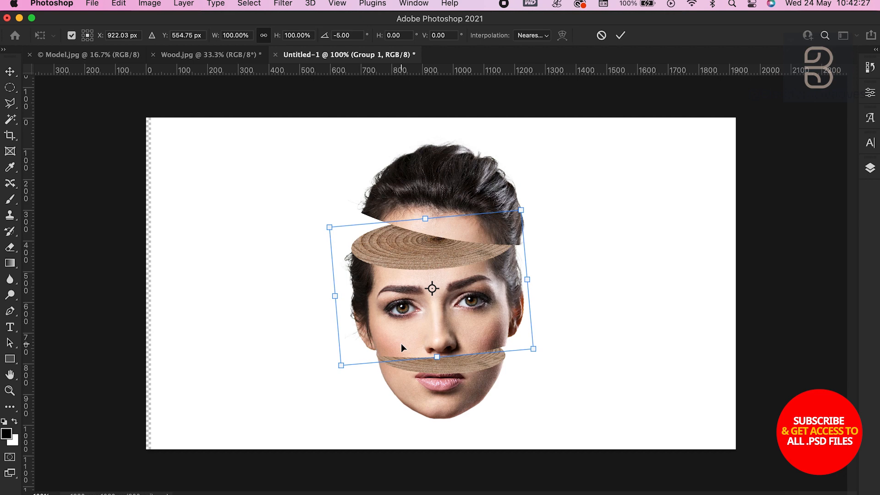
{"action": "key", "text": "Return"}
- Nudge Group 1 slightly up, and shift layer 3 left and up to follow the tilted upper wood disc
{"action": "key", "text": "Right"}
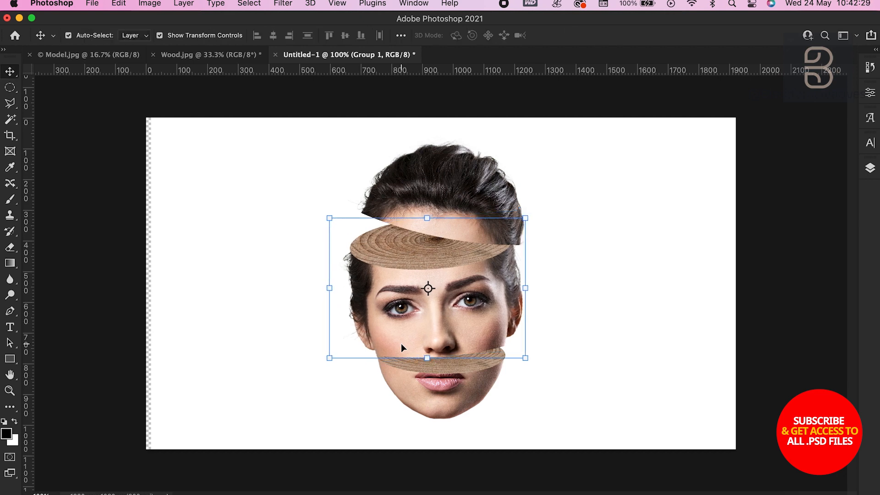
{"action": "key", "text": "Up"}
{"action": "key", "text": "Up"}
{"action": "key", "text": "Up"}
{"action": "key", "text": "Up"}
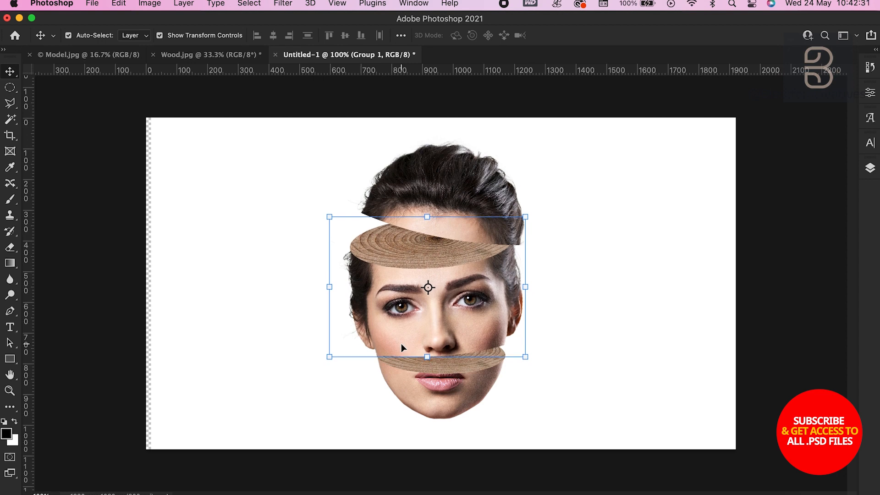
{"action": "left_click", "coordinate": [449, 179]}
{"action": "left_click_drag", "start_coordinate": [461, 182], "coordinate": [455, 180]}
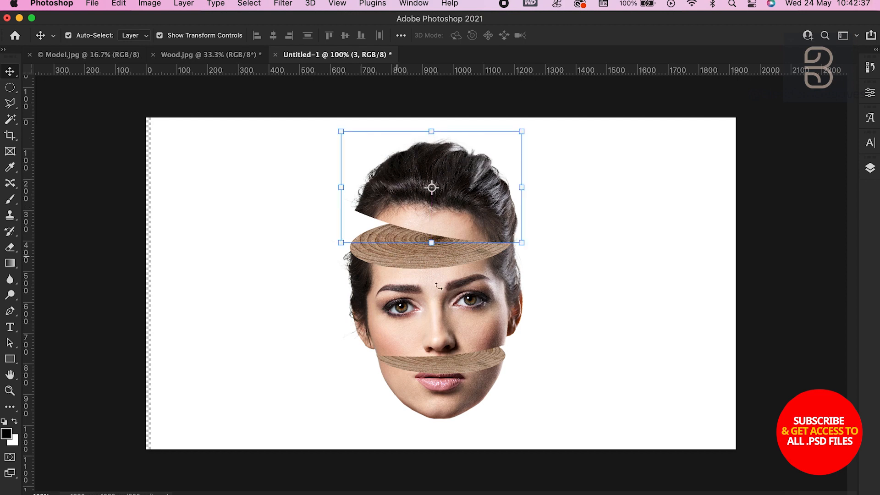
- Rotate Group 1 a further 4.96° counterclockwise and move it up and left to rest on the lower disc's left end
{"action": "left_click", "coordinate": [481, 304]}
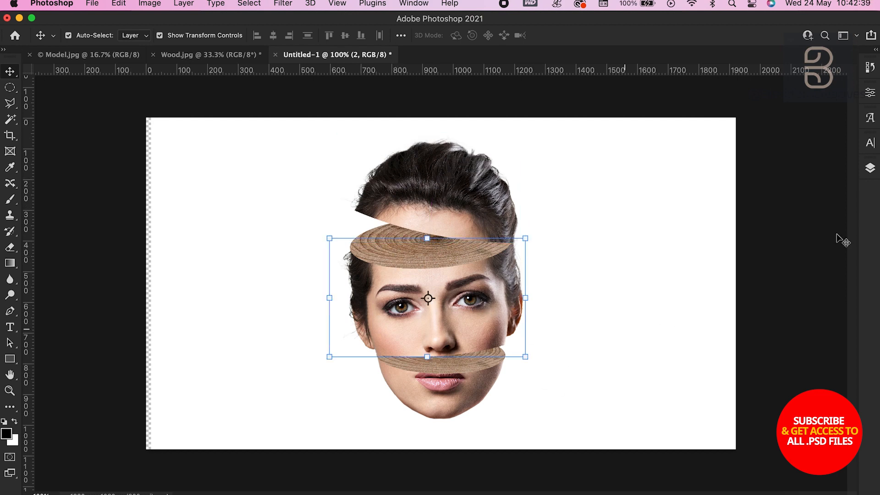
{"action": "left_click", "coordinate": [871, 169]}
{"action": "left_click", "coordinate": [780, 202], "text": "super"}
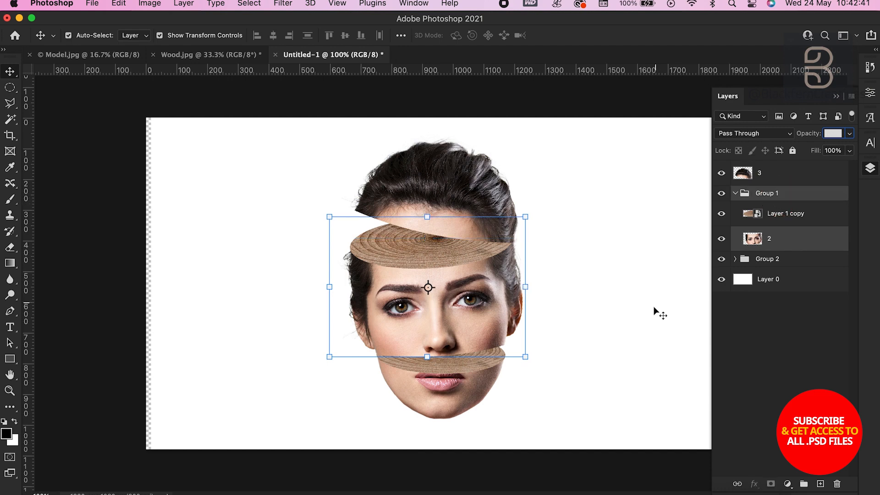
{"action": "left_click_drag", "start_coordinate": [536, 371], "coordinate": [536, 356]}
{"action": "left_click_drag", "start_coordinate": [496, 324], "coordinate": [493, 317]}
{"action": "key", "text": "Left"}
{"action": "key", "text": "Left"}
{"action": "key", "text": "Left"}
{"action": "key", "text": "Left"}
{"action": "key", "text": "Left"}
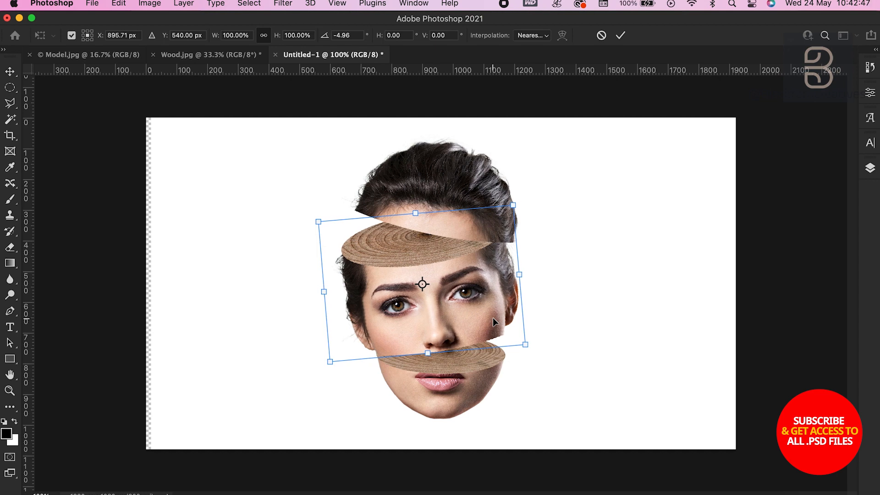
{"action": "key", "text": "Return"}
- Move layer 3 left and adjust its height so its right end rests on the right end of the upper wood disc
{"action": "left_click_drag", "start_coordinate": [491, 199], "coordinate": [478, 202]}
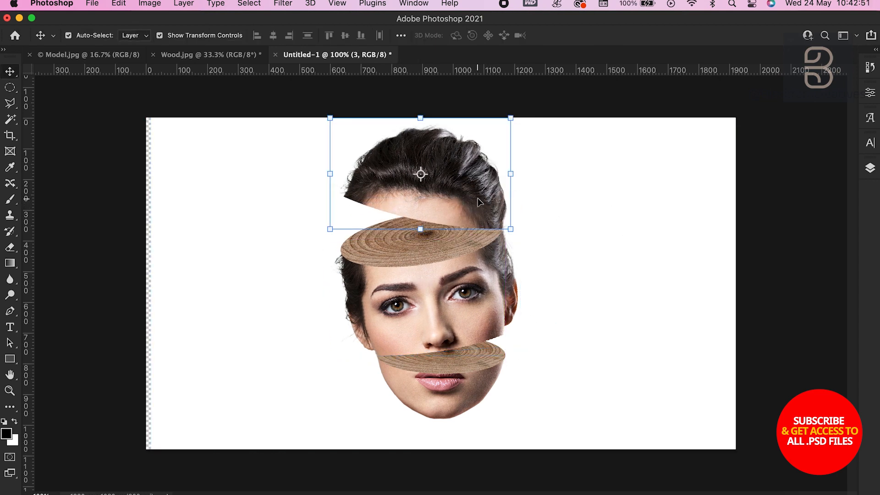
{"action": "key", "text": "Down"}
{"action": "key", "text": "Down"}
{"action": "key", "text": "Down"}
{"action": "key", "text": "Down"}
{"action": "key", "text": "Down"}
{"action": "key", "text": "Down"}
{"action": "key", "text": "Down"}
{"action": "key", "text": "Down"}
{"action": "key", "text": "Down"}
{"action": "key", "text": "Down"}
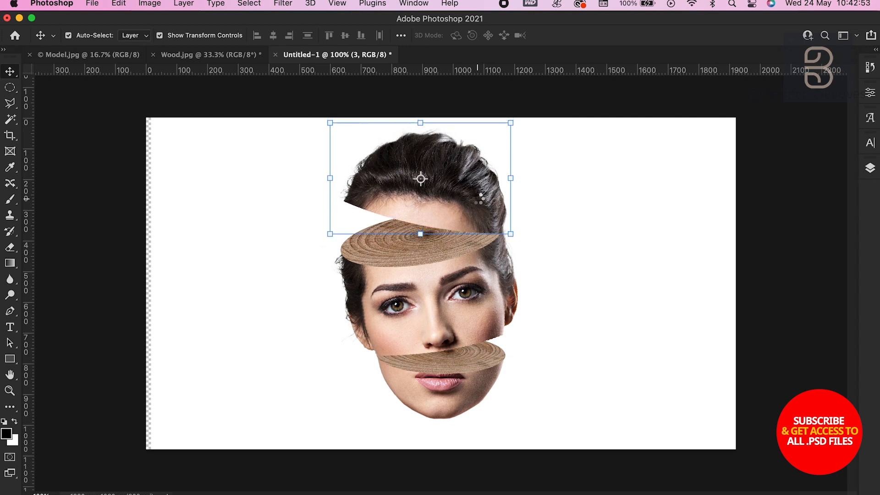
{"action": "key", "text": "Down"}
{"action": "key", "text": "Down"}
{"action": "key", "text": "Down"}
{"action": "key", "text": "Down"}
{"action": "key", "text": "Up"}
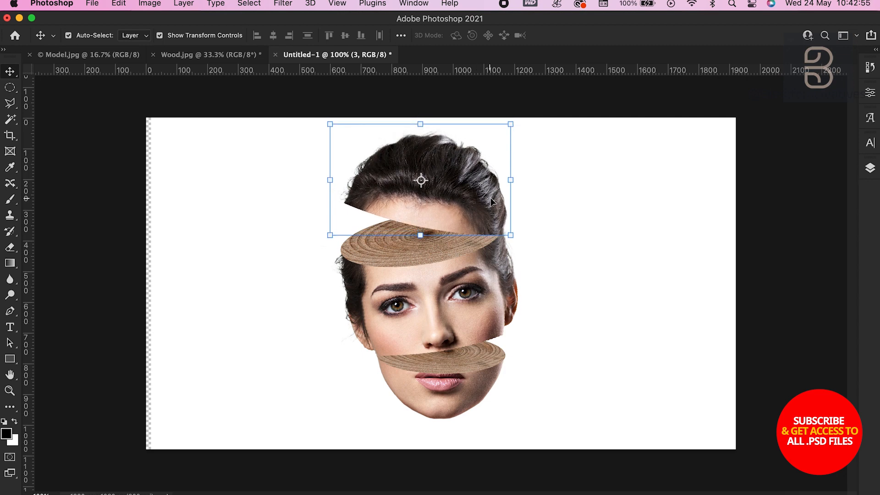
- Expand Group 2 and add a new layer above Layer 1
{"action": "left_click", "coordinate": [730, 198]}
{"action": "left_click", "coordinate": [873, 172]}
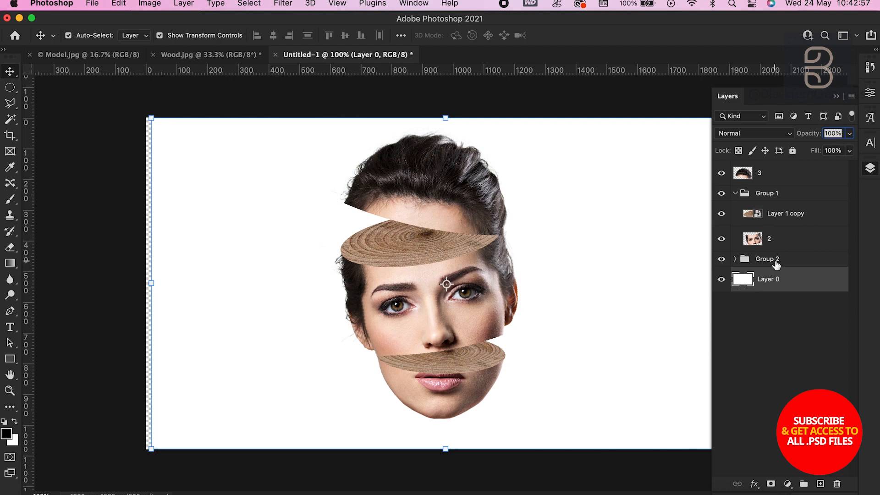
{"action": "left_click", "coordinate": [735, 259]}
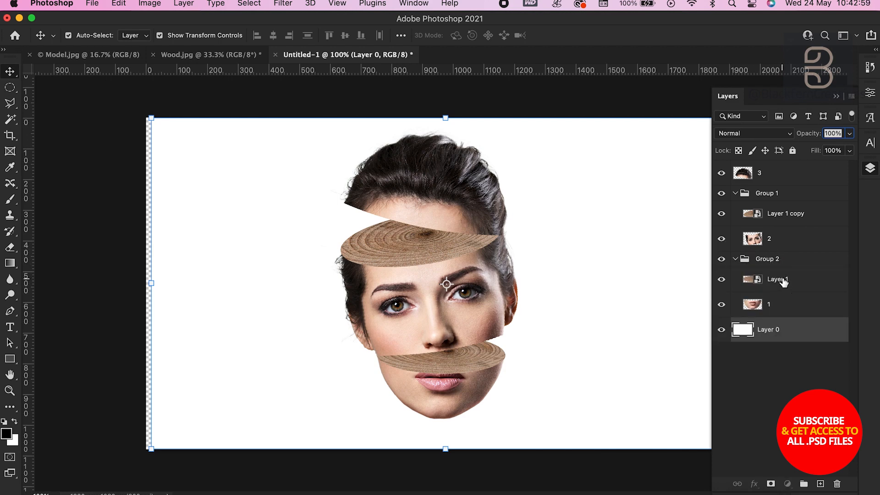
{"action": "left_click", "coordinate": [783, 280]}
{"action": "left_click", "coordinate": [820, 485]}
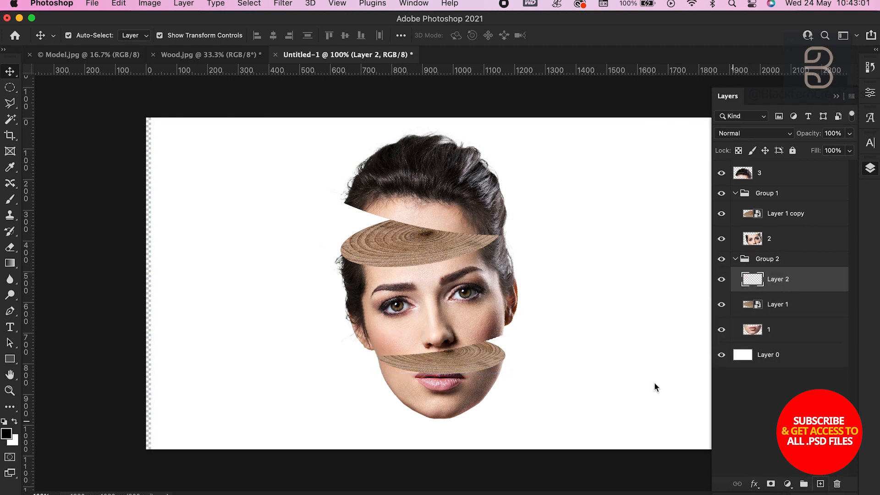
- Set up the 396 px soft brush with a rounder elliptical tip and 30% opacity
{"action": "left_click", "coordinate": [10, 200]}
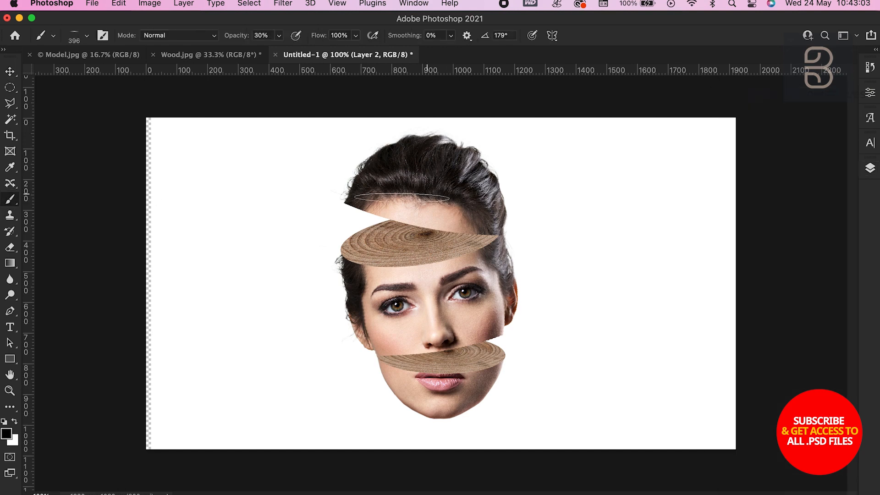
{"action": "right_click", "coordinate": [389, 190]}
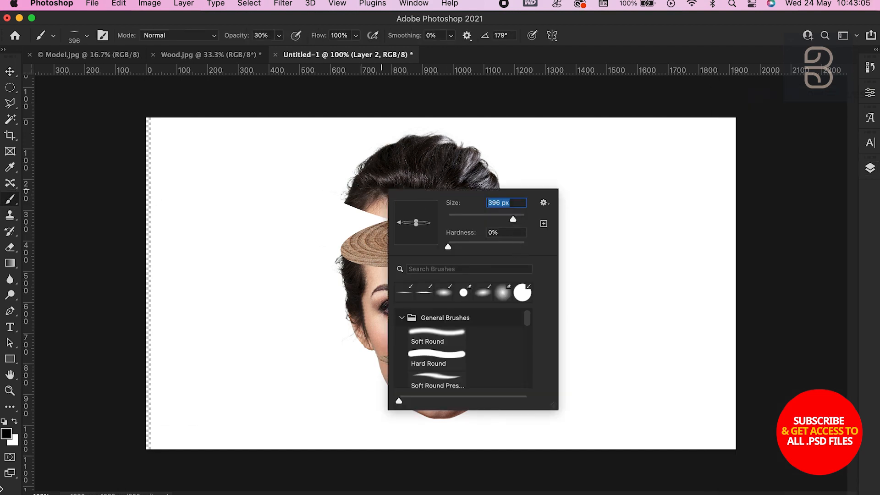
{"action": "left_click_drag", "start_coordinate": [416, 225], "coordinate": [416, 228]}
{"action": "left_click", "coordinate": [280, 35]}
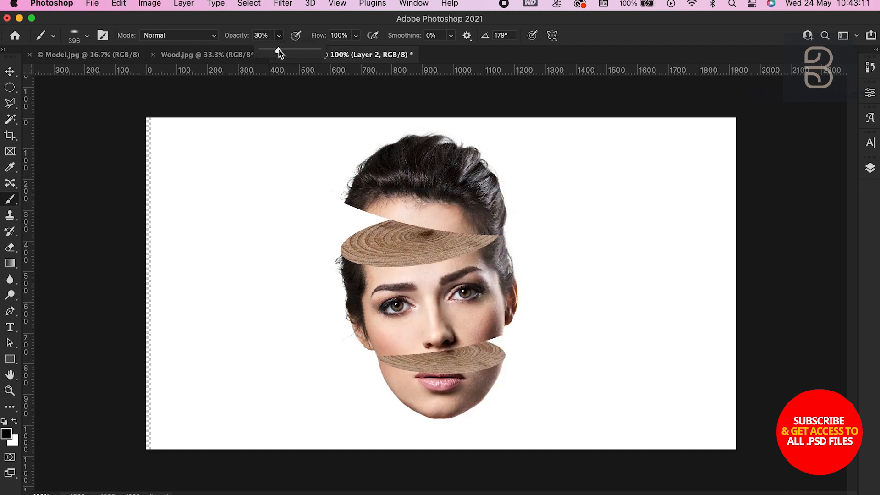
{"action": "left_click", "coordinate": [384, 216]}
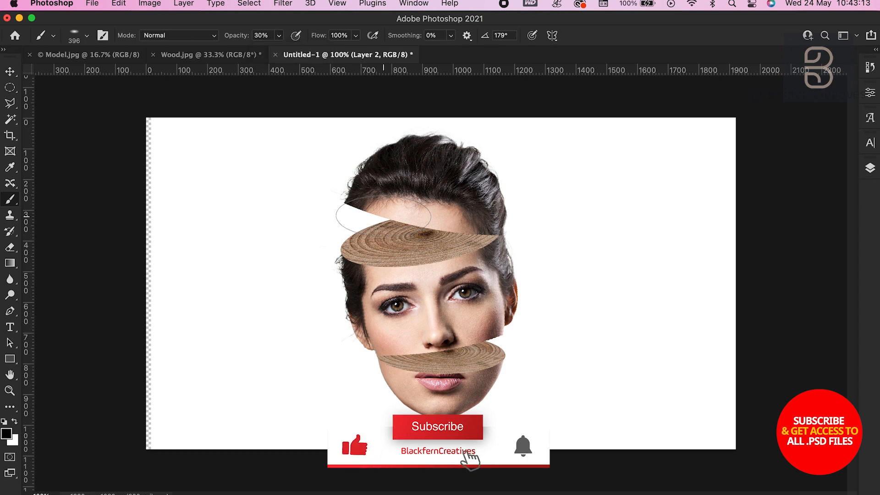
- Clip Layer 2 to the wood disc on Layer 1
{"action": "left_click", "coordinate": [874, 169]}
{"action": "right_click", "coordinate": [776, 279]}
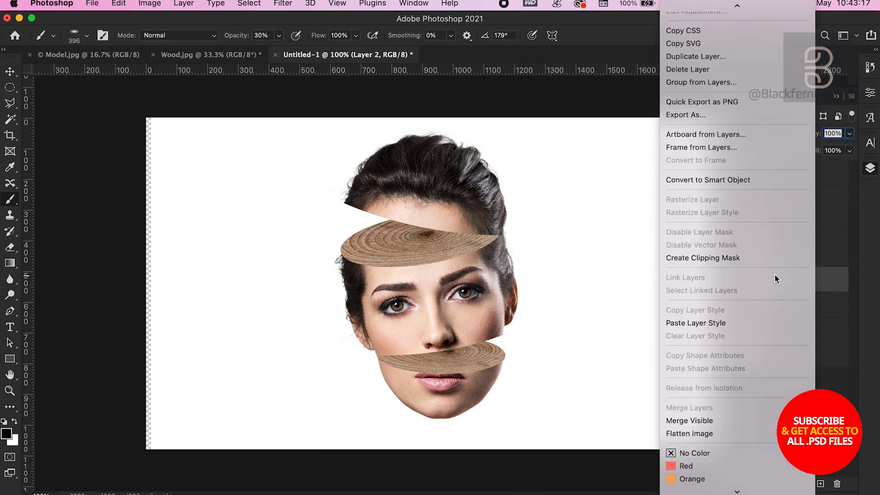
{"action": "scroll", "coordinate": [775, 278], "scroll_direction": "down", "scroll_amount": 5}
{"action": "left_click", "coordinate": [733, 158]}
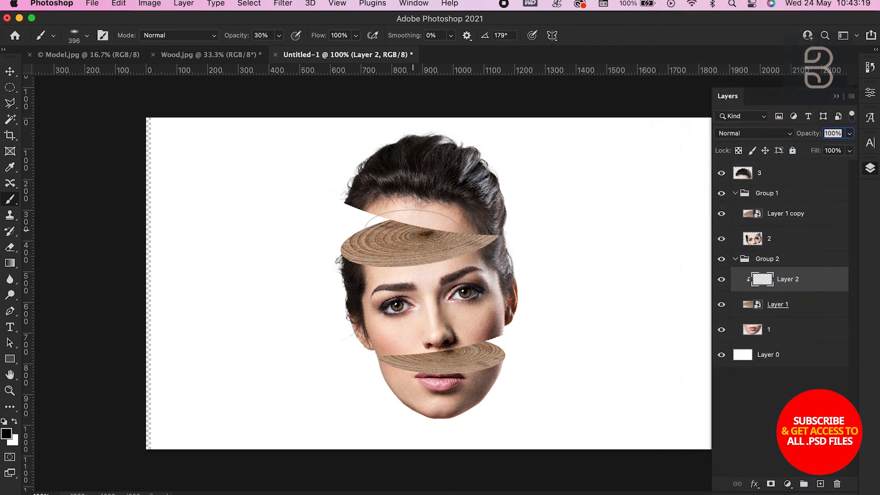
- Paint a soft black shadow on the lower wood disc, along the bottom edge of the middle slice
{"action": "left_click", "coordinate": [403, 220]}
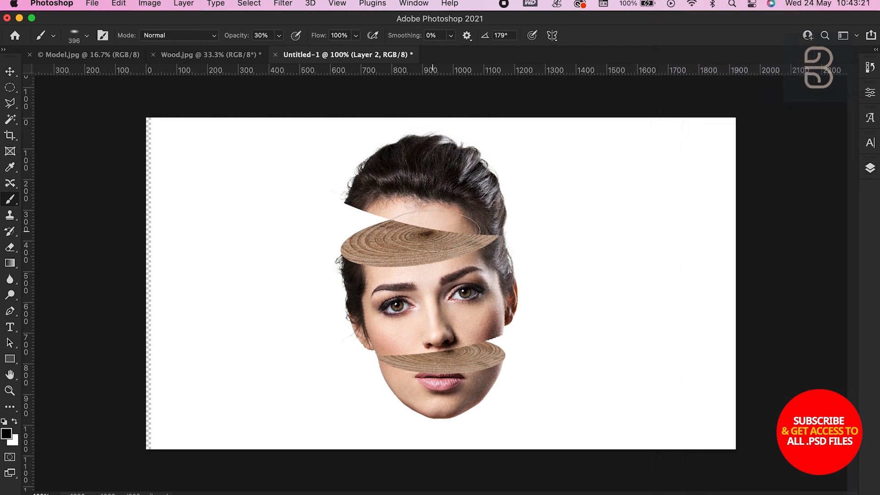
{"action": "left_click_drag", "start_coordinate": [476, 334], "coordinate": [391, 349]}
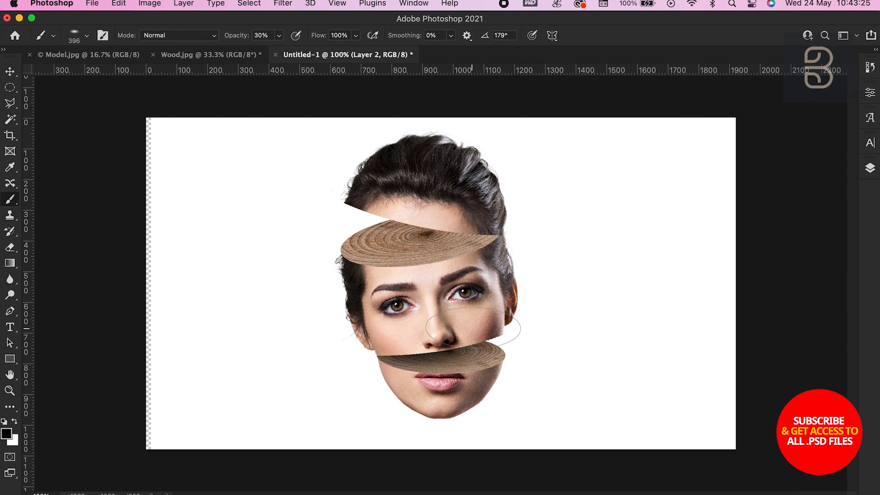
{"action": "left_click_drag", "start_coordinate": [473, 326], "coordinate": [433, 335]}
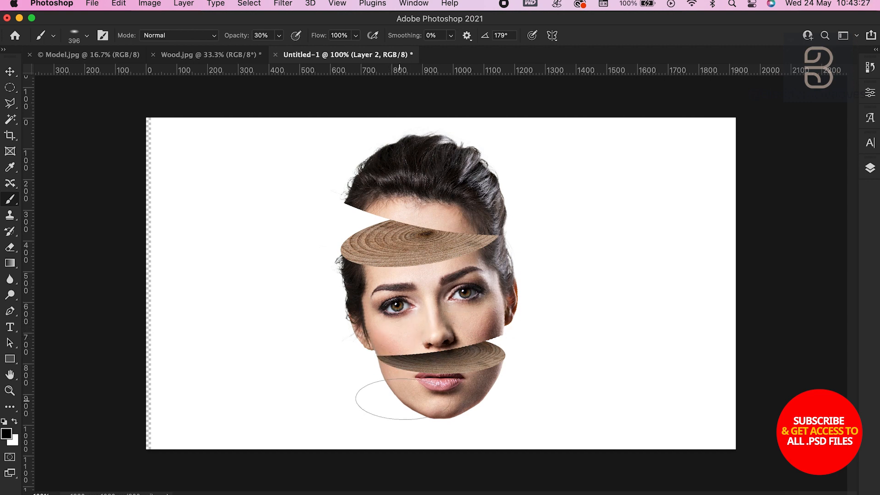
- Undo the shadow strokes, the clipping mask and the creation of Layer 2
{"action": "left_click", "coordinate": [870, 168]}
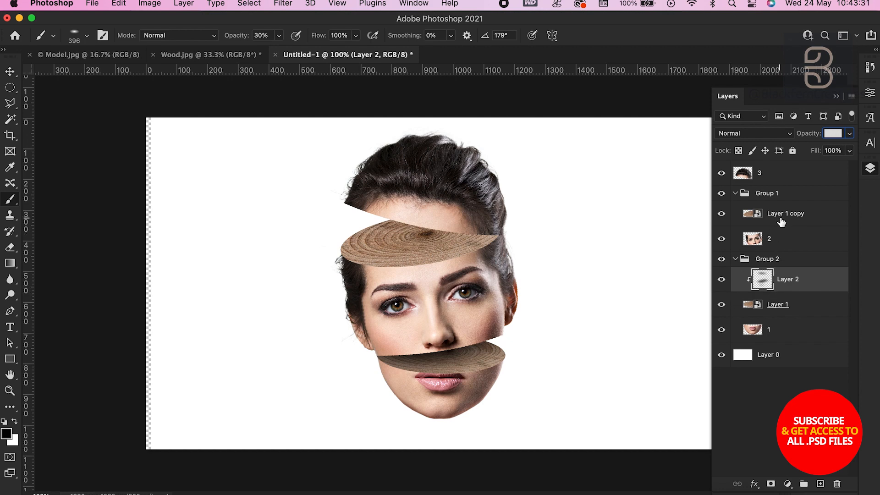
{"action": "key", "text": "super+z"}
{"action": "key", "text": "super+z"}
{"action": "key", "text": "super+z"}
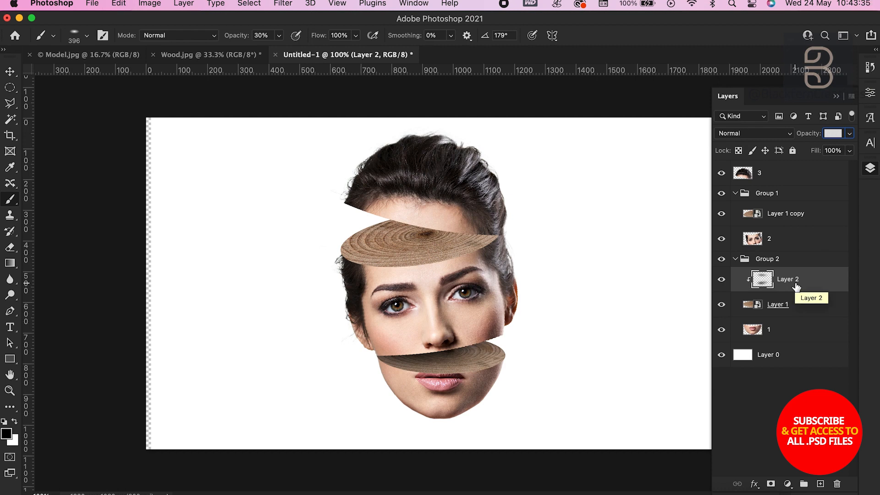
{"action": "key", "text": "super+z"}
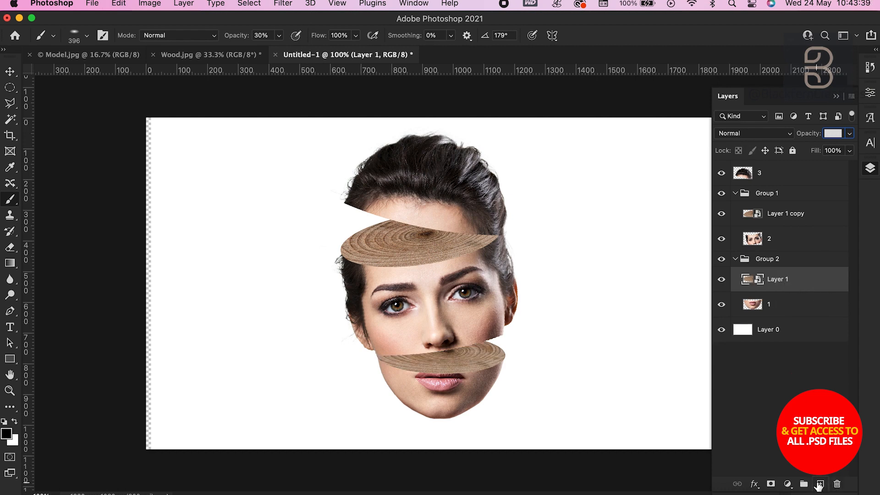
- Add a new layer above Layer 1 in Group 2 and turn it into a clipping mask on the lower wood disc
{"action": "left_click", "coordinate": [819, 484]}
{"action": "right_click", "coordinate": [825, 272]}
{"action": "scroll", "coordinate": [755, 298], "scroll_direction": "down", "scroll_amount": 5}
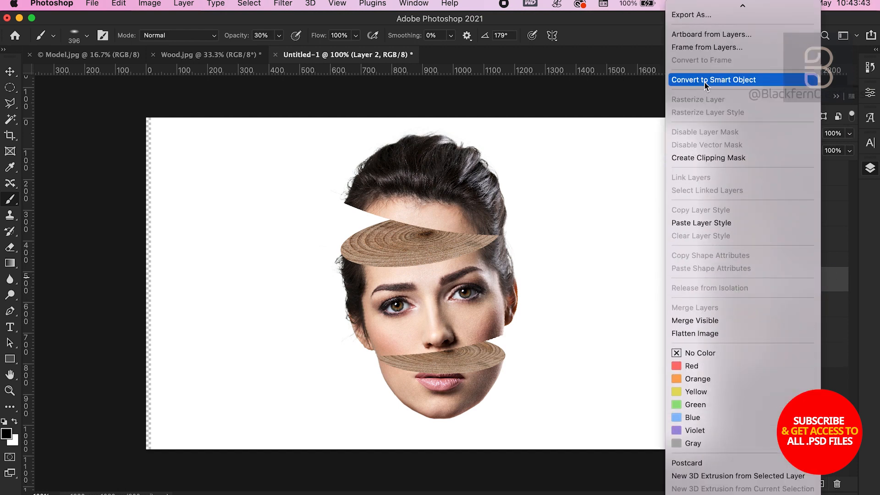
{"action": "left_click", "coordinate": [697, 156]}
{"action": "key", "text": "F7"}
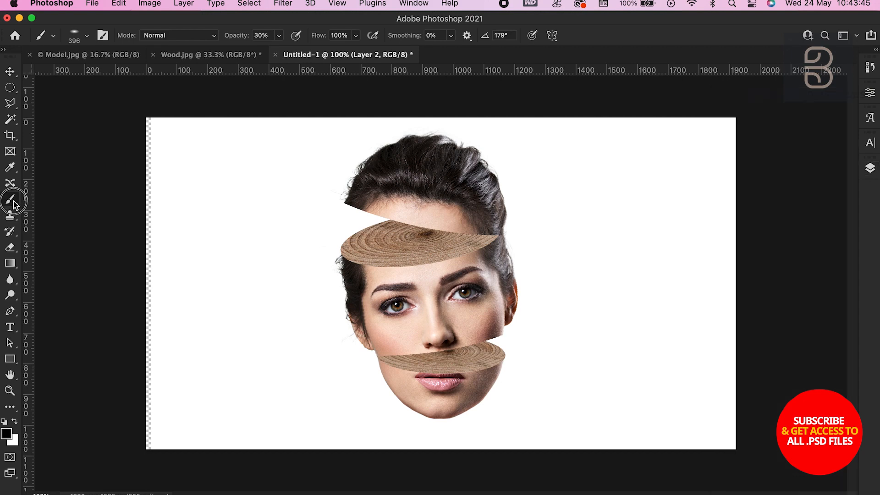
- Set the brush size to 348 px and paint a 30% black shadow on the lower wood disc beneath the middle slice
{"action": "right_click", "coordinate": [10, 198]}
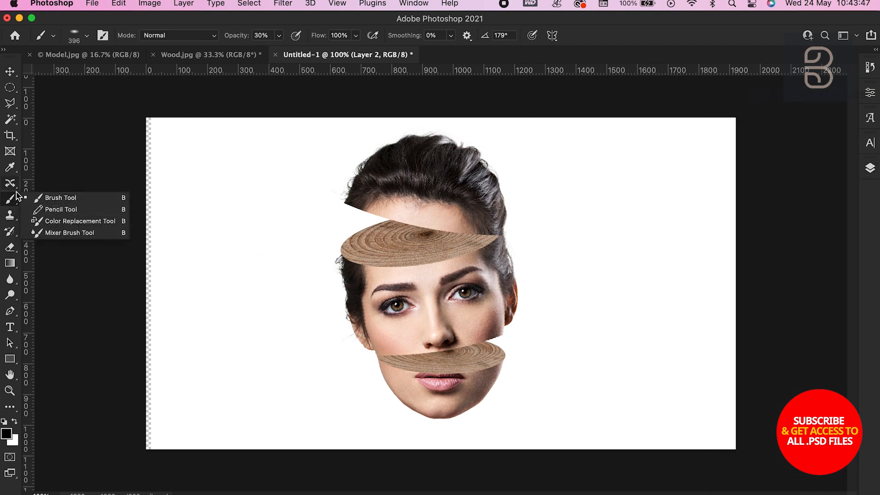
{"action": "left_click", "coordinate": [39, 197]}
{"action": "right_click", "coordinate": [438, 274]}
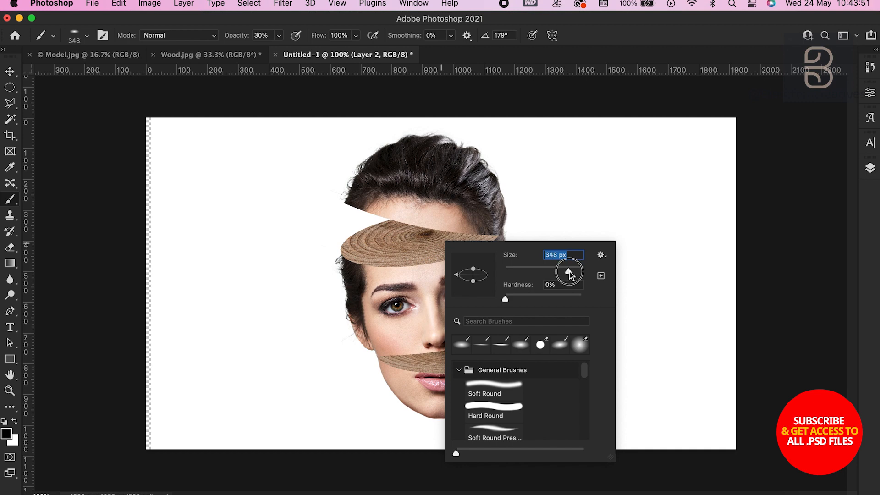
{"action": "left_click", "coordinate": [262, 36]}
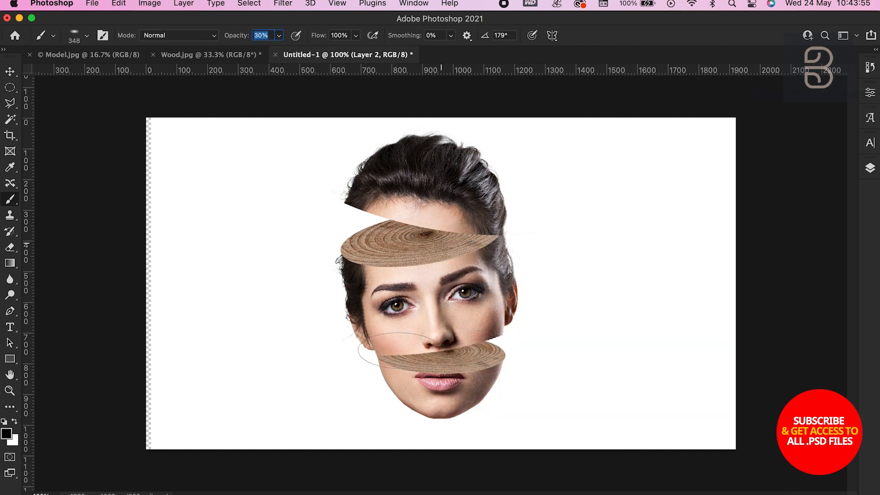
{"action": "left_click_drag", "start_coordinate": [395, 349], "coordinate": [393, 360]}
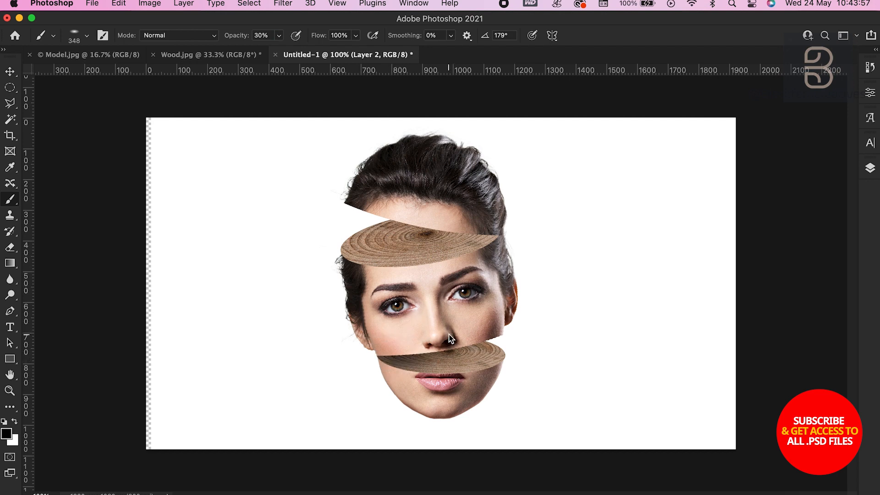
- Paint more 30% black shadow on the lower wood disc beneath the middle slice, and undo the excess strokes
{"action": "left_click_drag", "start_coordinate": [459, 339], "coordinate": [432, 374]}
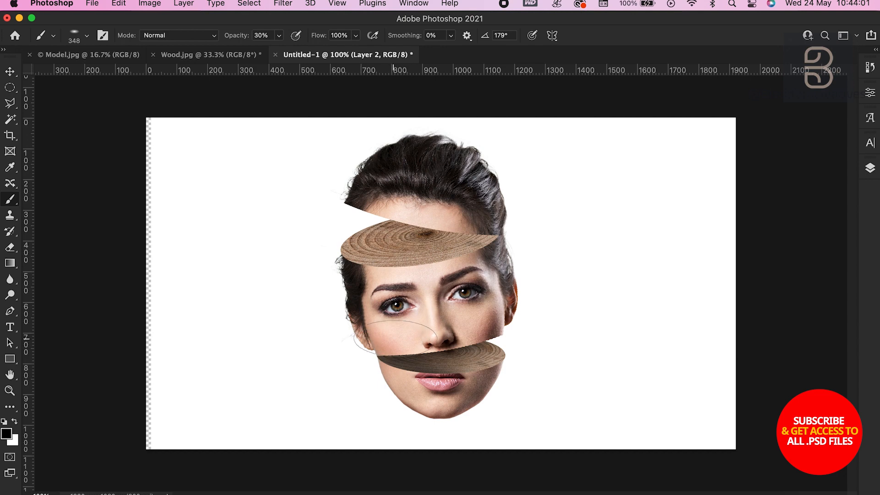
{"action": "key", "text": "super+z"}
{"action": "key", "text": "super+z"}
{"action": "key", "text": "super+z"}
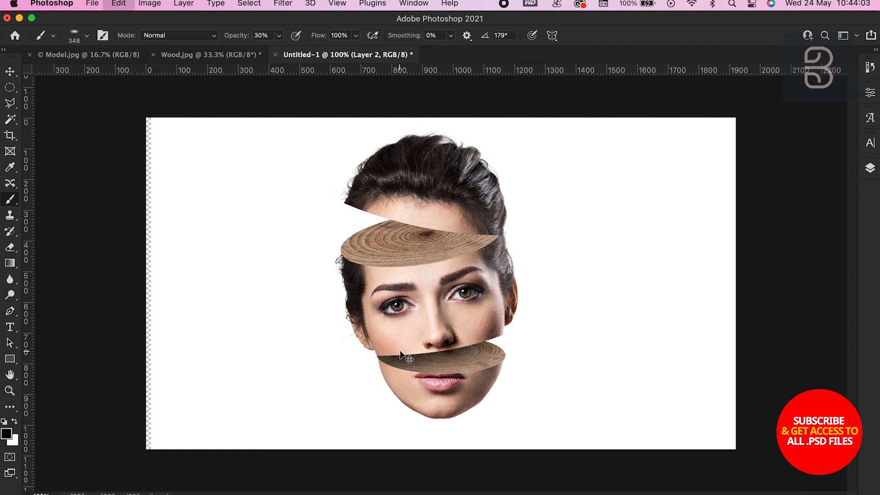
{"action": "key", "text": "super+z"}
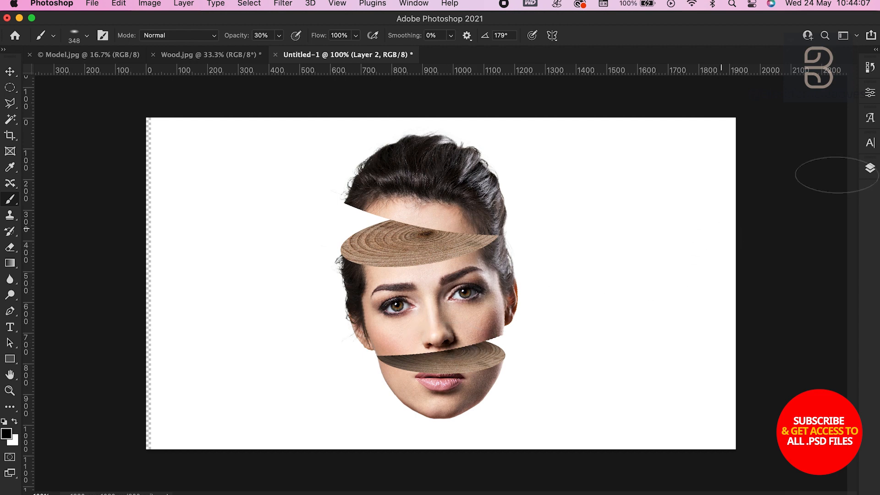
- Paint a 30% black shadow on the upper wood disc beneath the top slice, using a new clipping-masked layer above Layer 1 copy
{"action": "left_click", "coordinate": [870, 168]}
{"action": "left_click", "coordinate": [794, 221]}
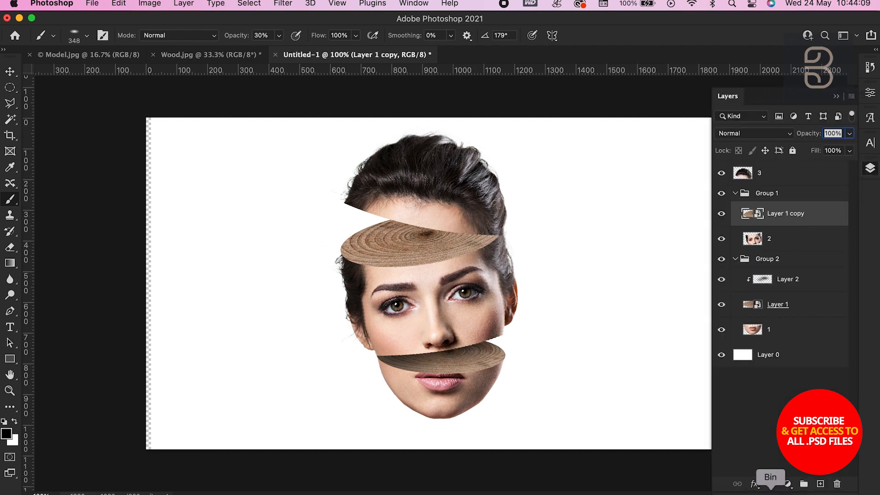
{"action": "left_click", "coordinate": [820, 484]}
{"action": "right_click", "coordinate": [808, 217]}
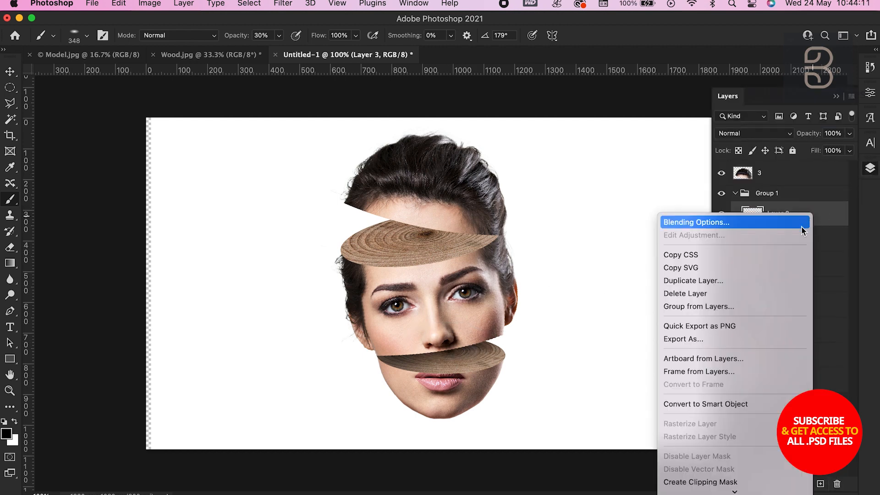
{"action": "scroll", "coordinate": [756, 207], "scroll_direction": "down", "scroll_amount": 5}
{"action": "left_click", "coordinate": [710, 159]}
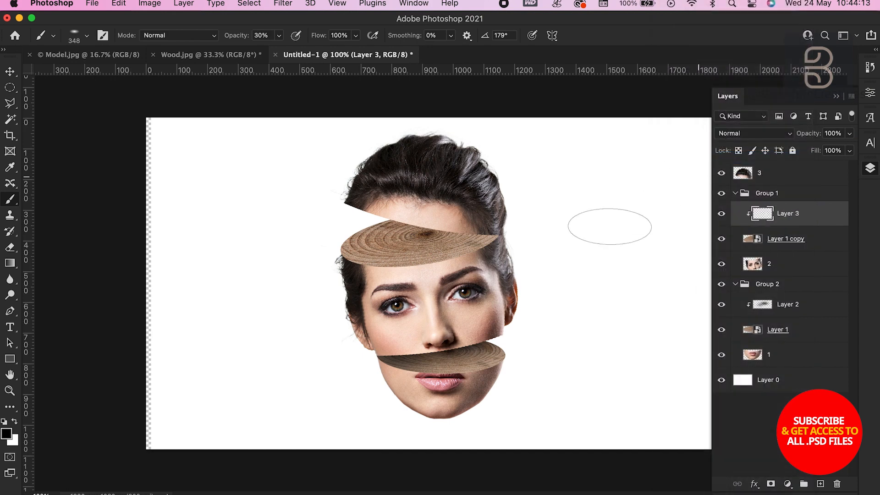
{"action": "key", "text": "F7"}
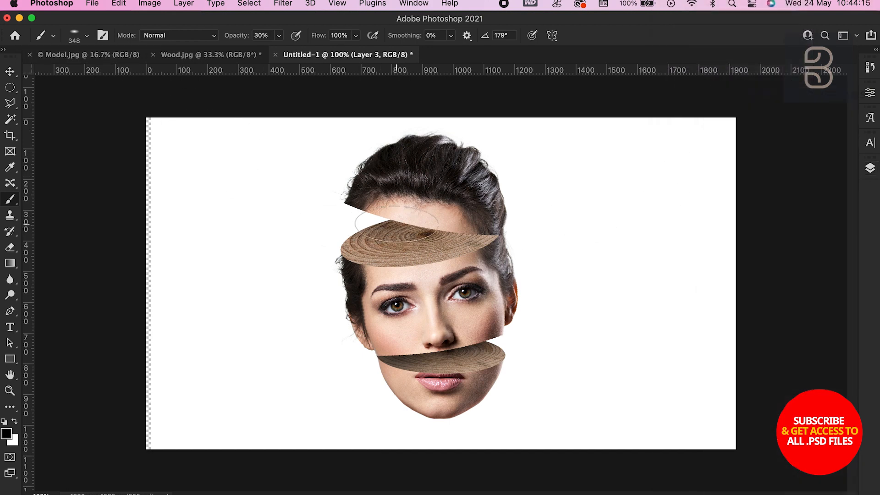
{"action": "mouse_move", "coordinate": [471, 230]}
{"action": "left_mouse_down"}
{"action": "mouse_move", "coordinate": [498, 234]}
{"action": "mouse_move", "coordinate": [458, 236]}
{"action": "mouse_move", "coordinate": [417, 219]}
{"action": "left_mouse_up"}
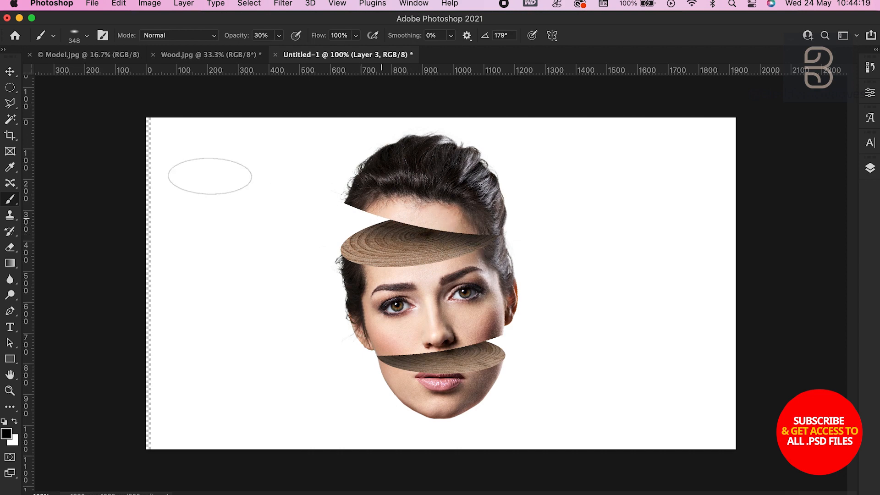
- Select all layers and groups from 3 down to 1, excluding Layer 0, and move the sliced head to the canvas centre
{"action": "left_click", "coordinate": [10, 71]}
{"action": "left_click", "coordinate": [874, 173]}
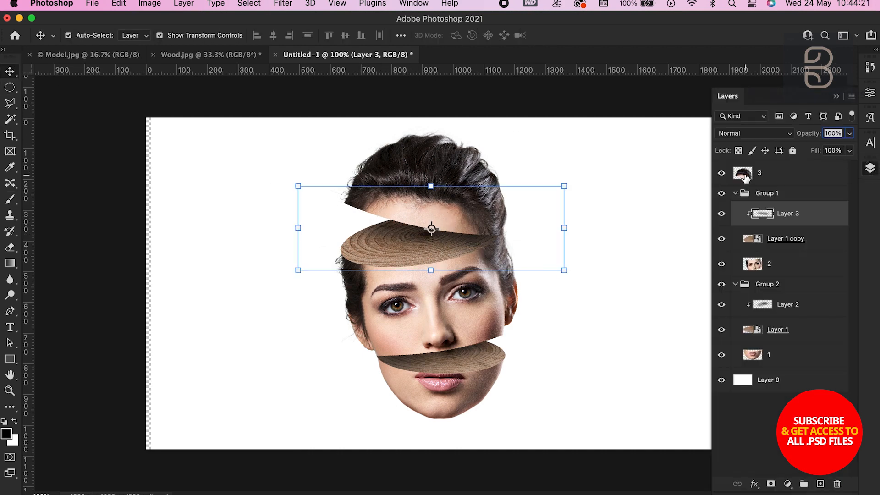
{"action": "left_click", "coordinate": [786, 182]}
{"action": "left_click", "coordinate": [780, 362], "text": "shift"}
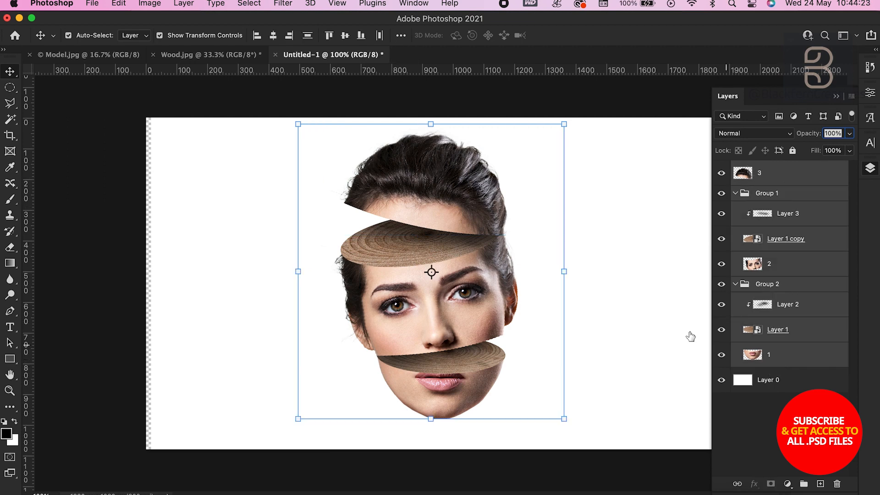
{"action": "left_click_drag", "start_coordinate": [472, 206], "coordinate": [472, 217]}
- Add a Solid Color fill layer above Layer 0 in a light peach, based on a skin tone sampled from the face
{"action": "left_click", "coordinate": [870, 169]}
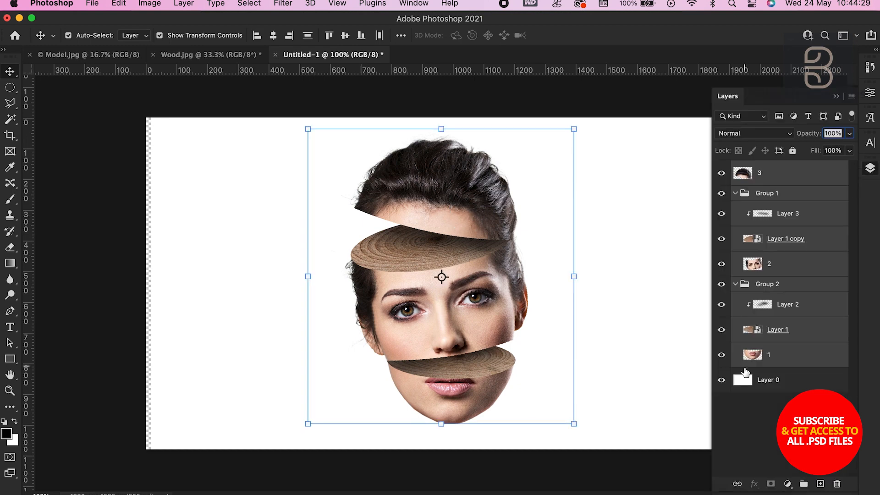
{"action": "left_click", "coordinate": [775, 388]}
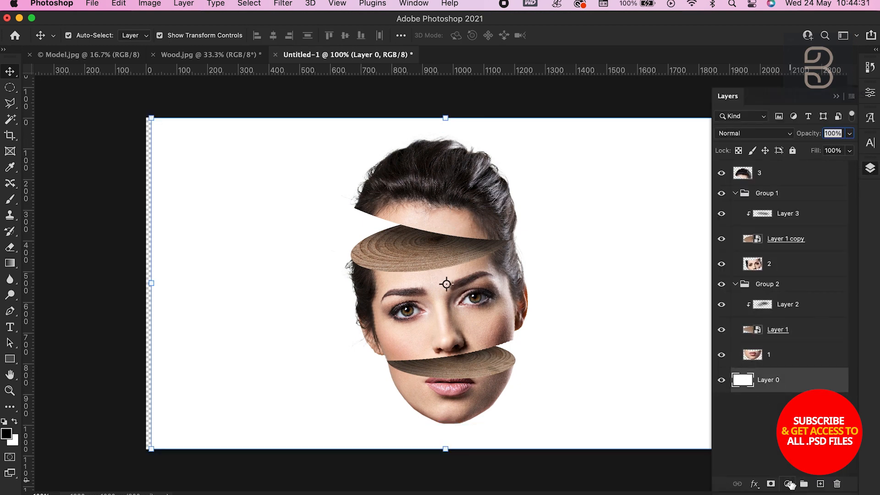
{"action": "left_click", "coordinate": [788, 485]}
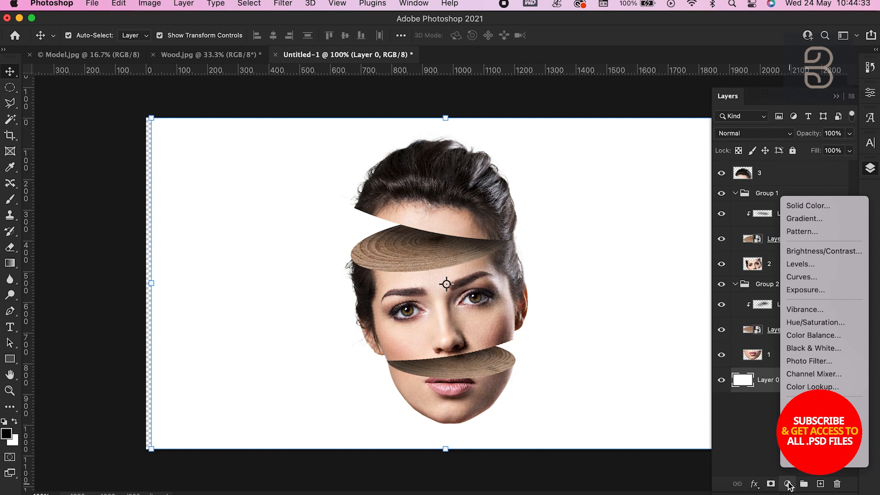
{"action": "left_click", "coordinate": [811, 207]}
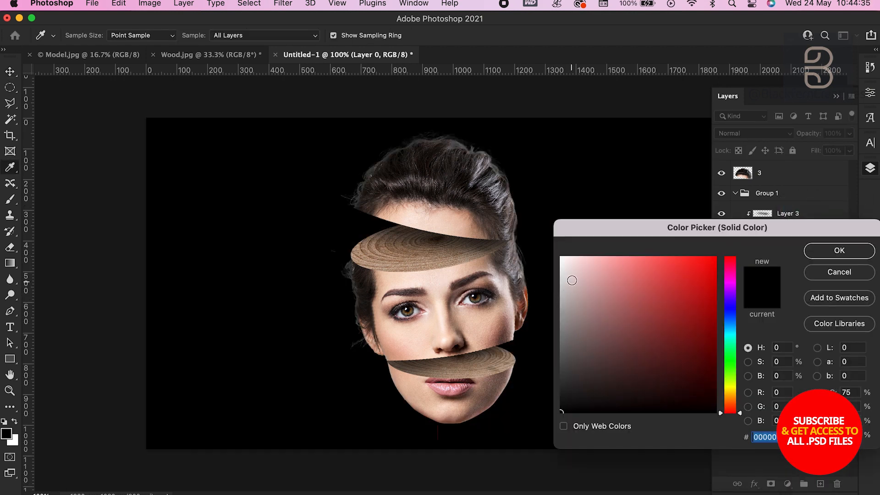
{"action": "left_click", "coordinate": [495, 315]}
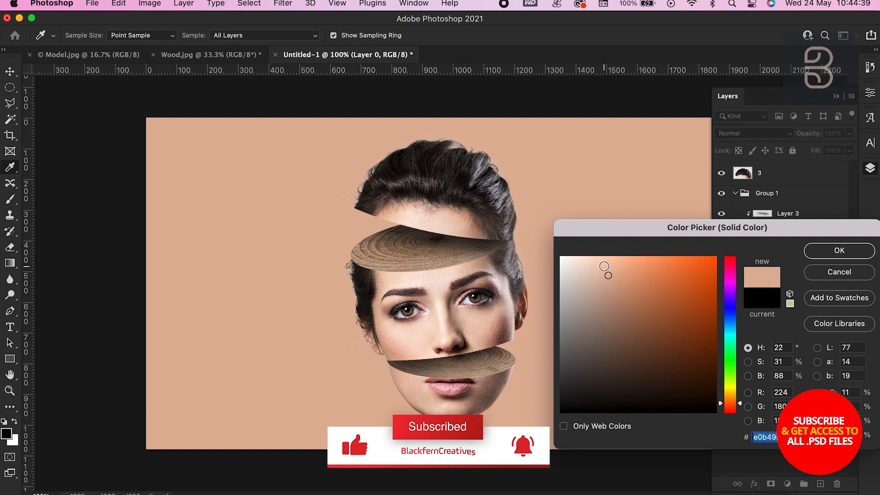
{"action": "left_click", "coordinate": [604, 262]}
{"action": "left_click", "coordinate": [839, 250]}
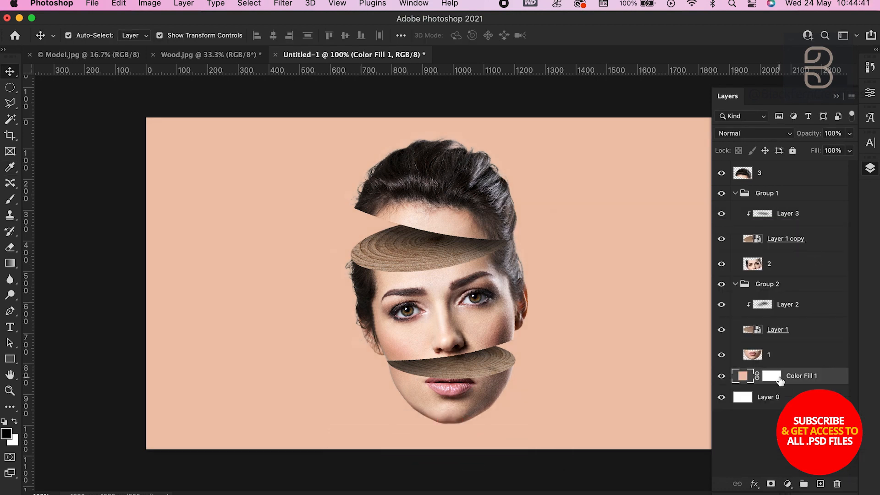
- Convert all the head layers and groups, from 1 up to 3, into a single smart object
{"action": "left_click", "coordinate": [783, 357]}
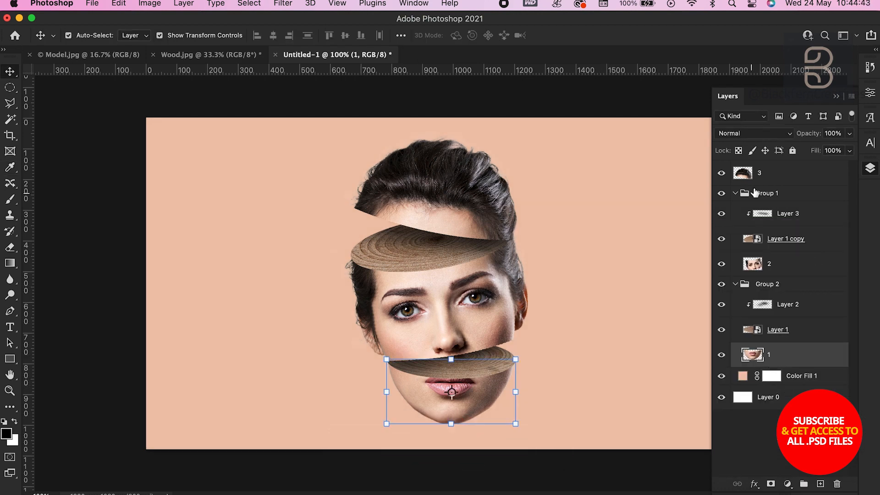
{"action": "left_click", "coordinate": [775, 176], "text": "shift"}
{"action": "right_click", "coordinate": [815, 178]}
{"action": "scroll", "coordinate": [796, 187], "scroll_direction": "down", "scroll_amount": 5}
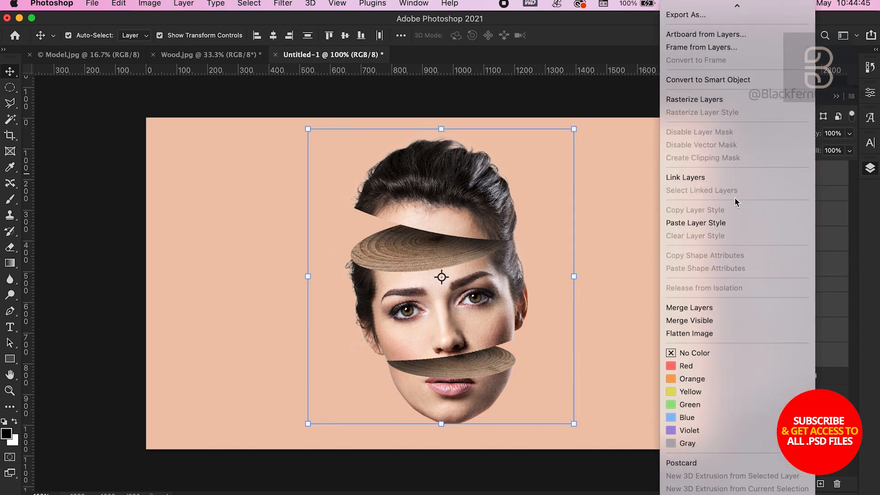
{"action": "left_click", "coordinate": [731, 81]}
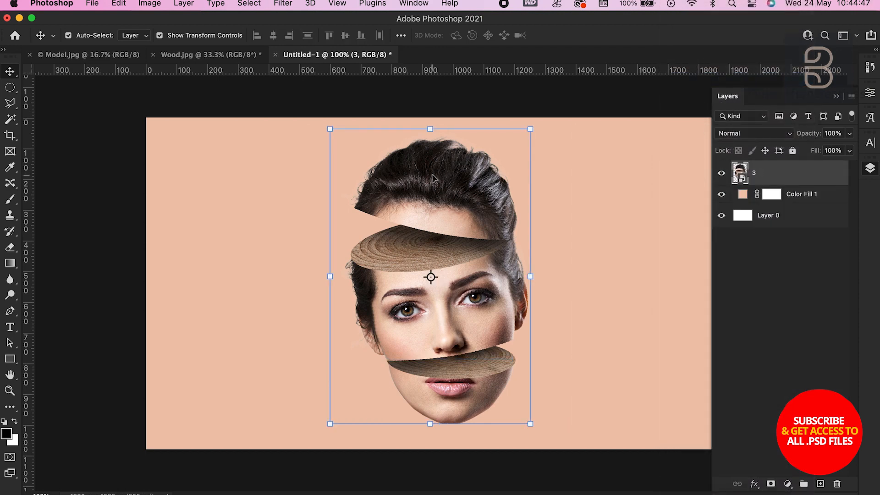
- Scale the head smart object to 90.72% and position it at X 960 px, Y 505.58 px, then activate the Brush tool
{"action": "left_click_drag", "start_coordinate": [432, 128], "coordinate": [432, 153]}
{"action": "left_click_drag", "start_coordinate": [461, 327], "coordinate": [459, 319]}
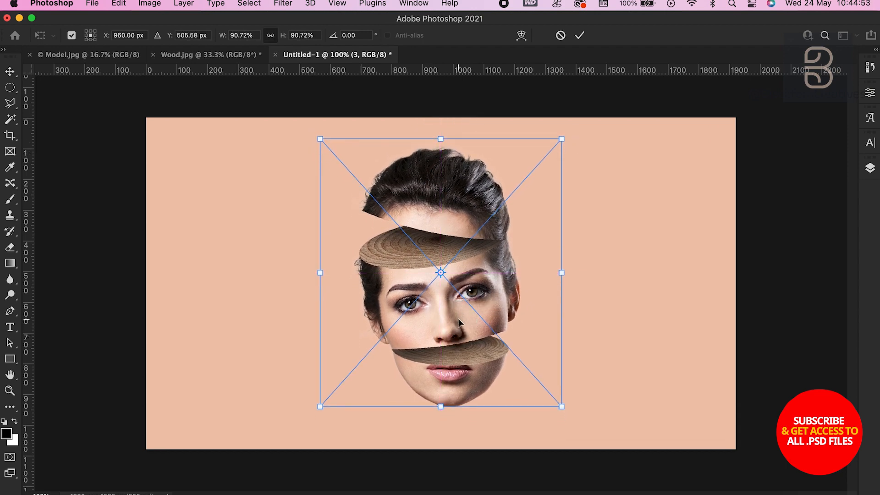
{"action": "key", "text": "Return"}
{"action": "left_click", "coordinate": [10, 204]}
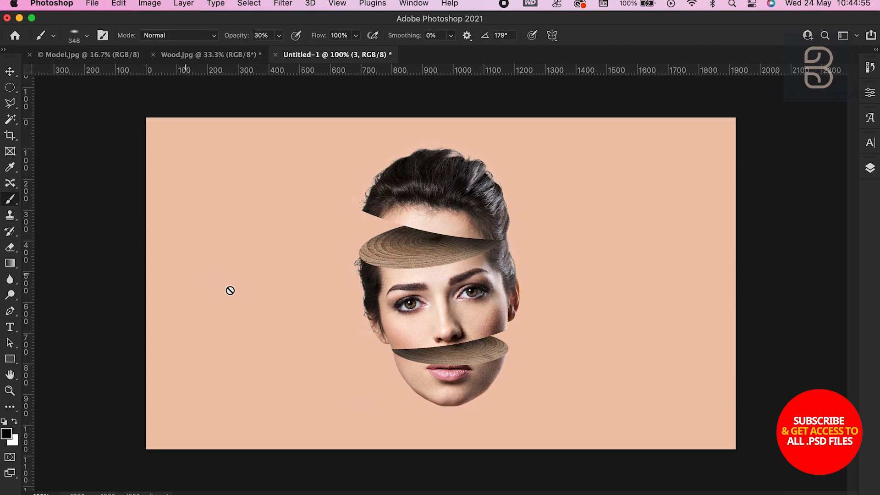